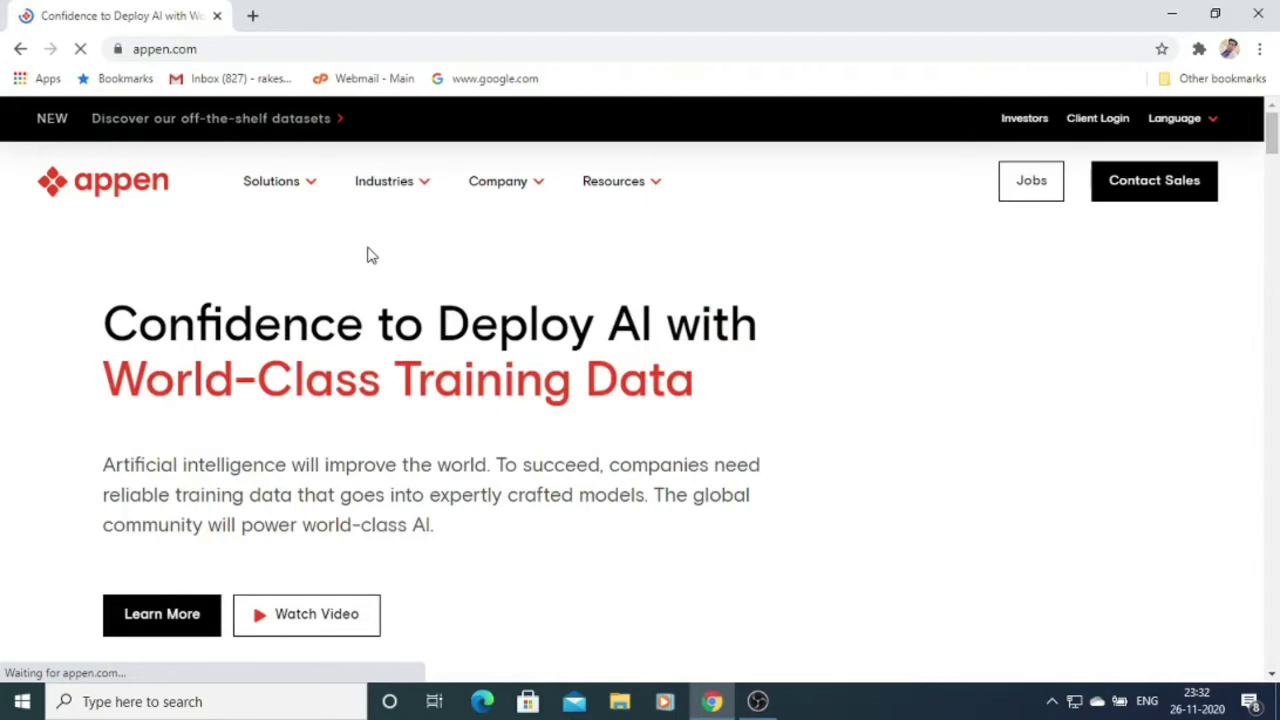
Apply for Projects work on the Jobs page and choose the country of residence.
{"action": "left_click_drag", "start_coordinate": [1272, 135], "coordinate": [1274, 266]}
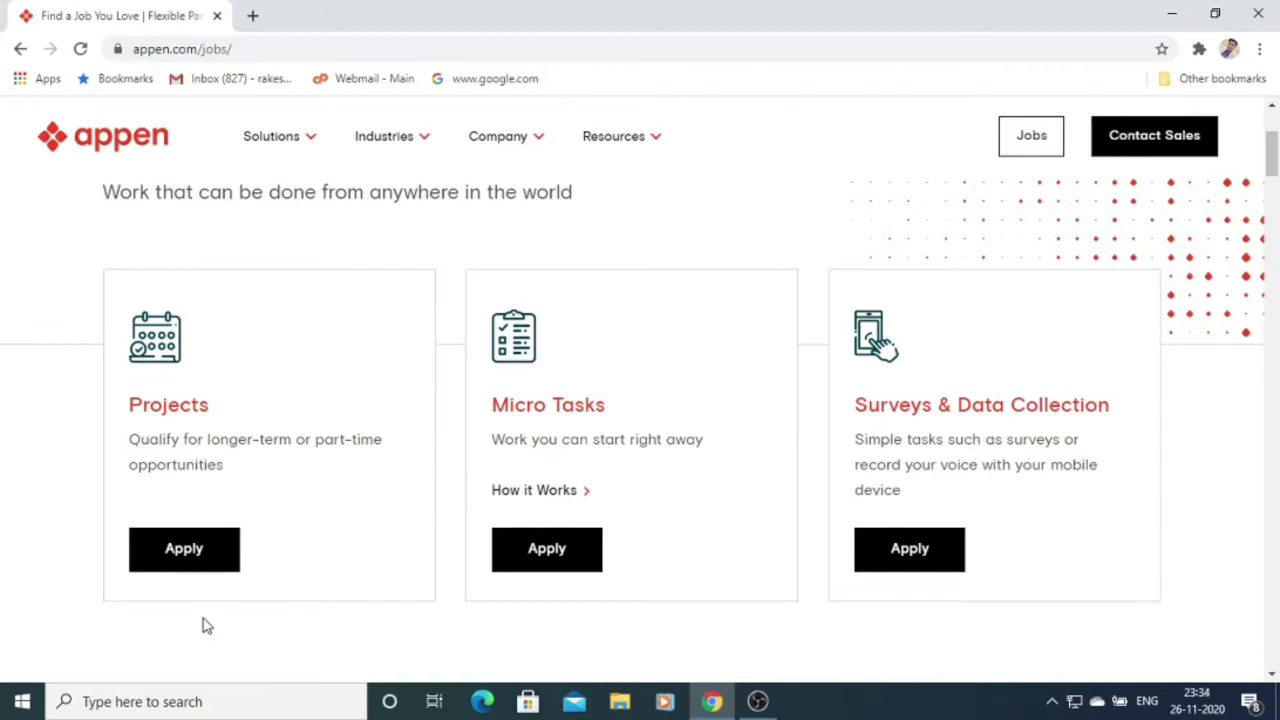
{"action": "left_click", "coordinate": [186, 566]}
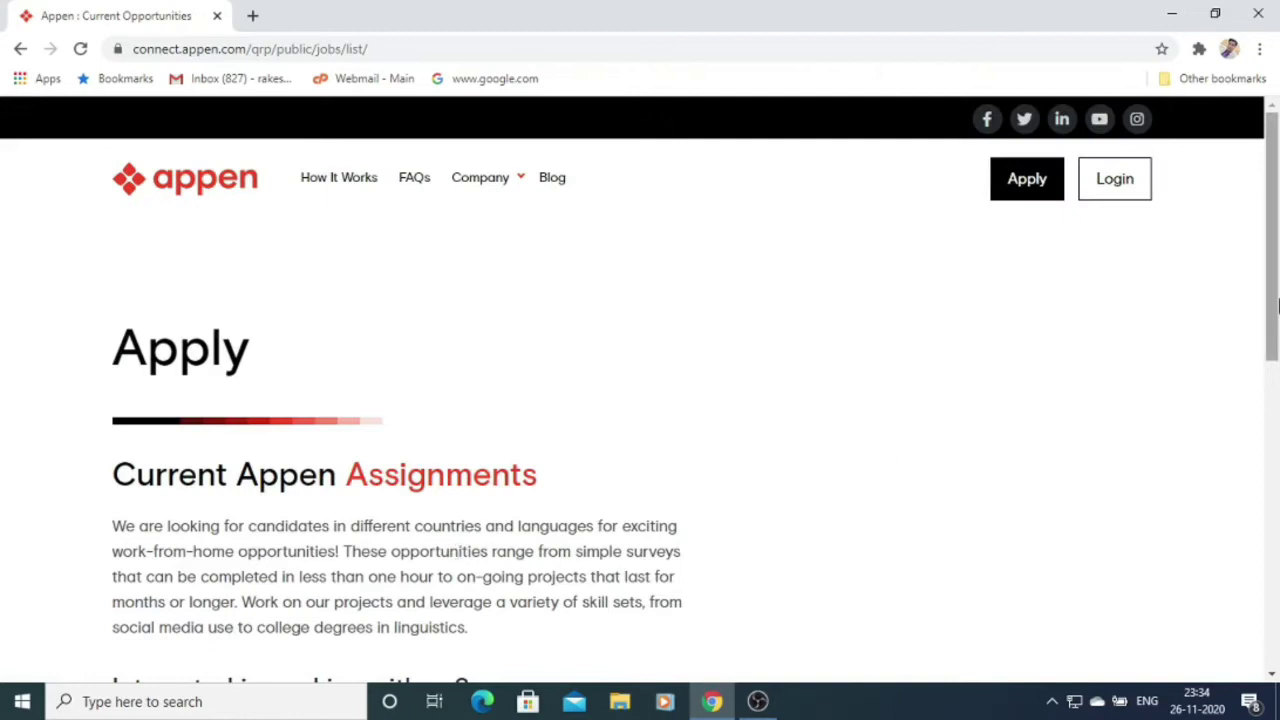
{"action": "left_click_drag", "start_coordinate": [1275, 287], "coordinate": [1275, 421]}
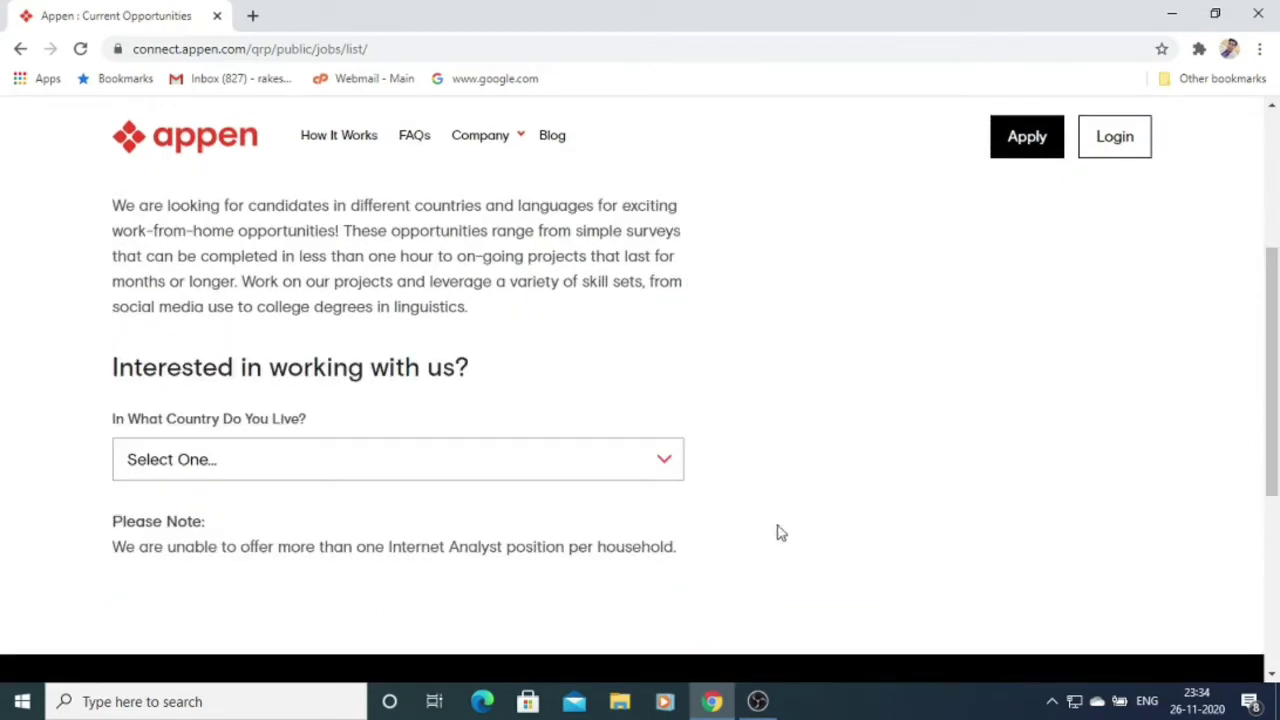
{"action": "left_click", "coordinate": [589, 469]}
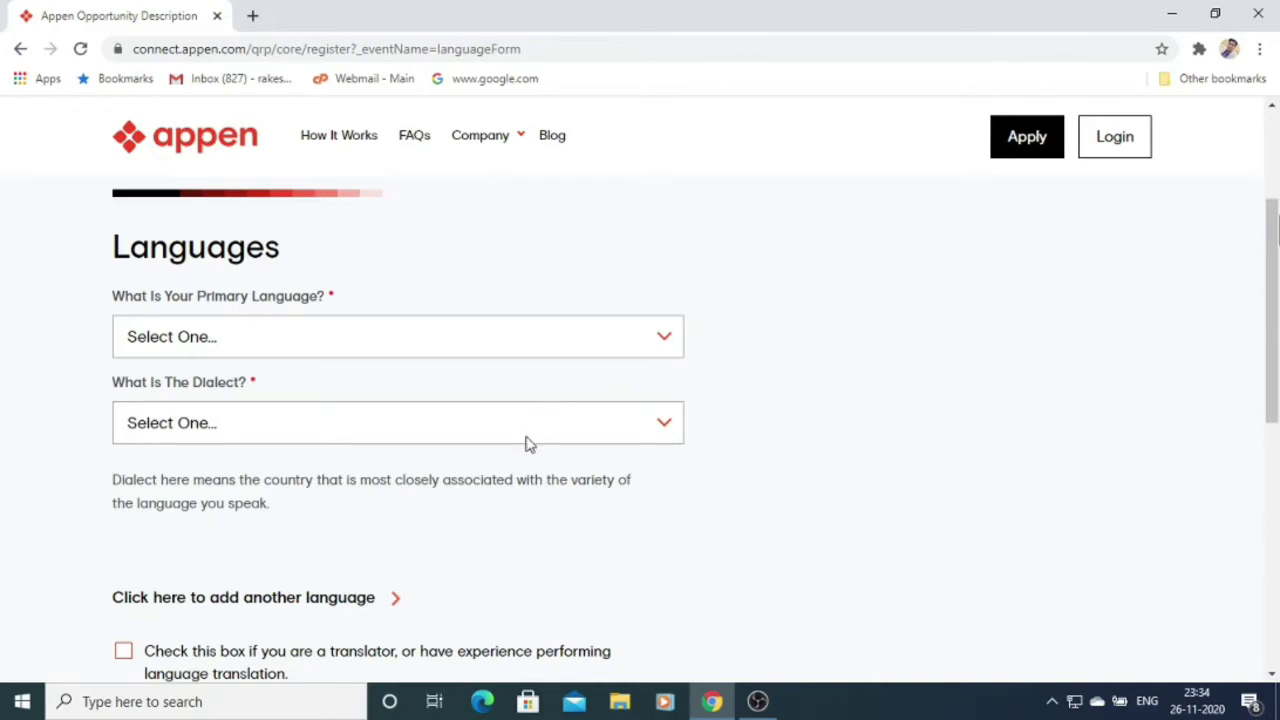
Choose Hindi as the primary language with India as its dialect.
{"action": "left_click", "coordinate": [620, 346]}
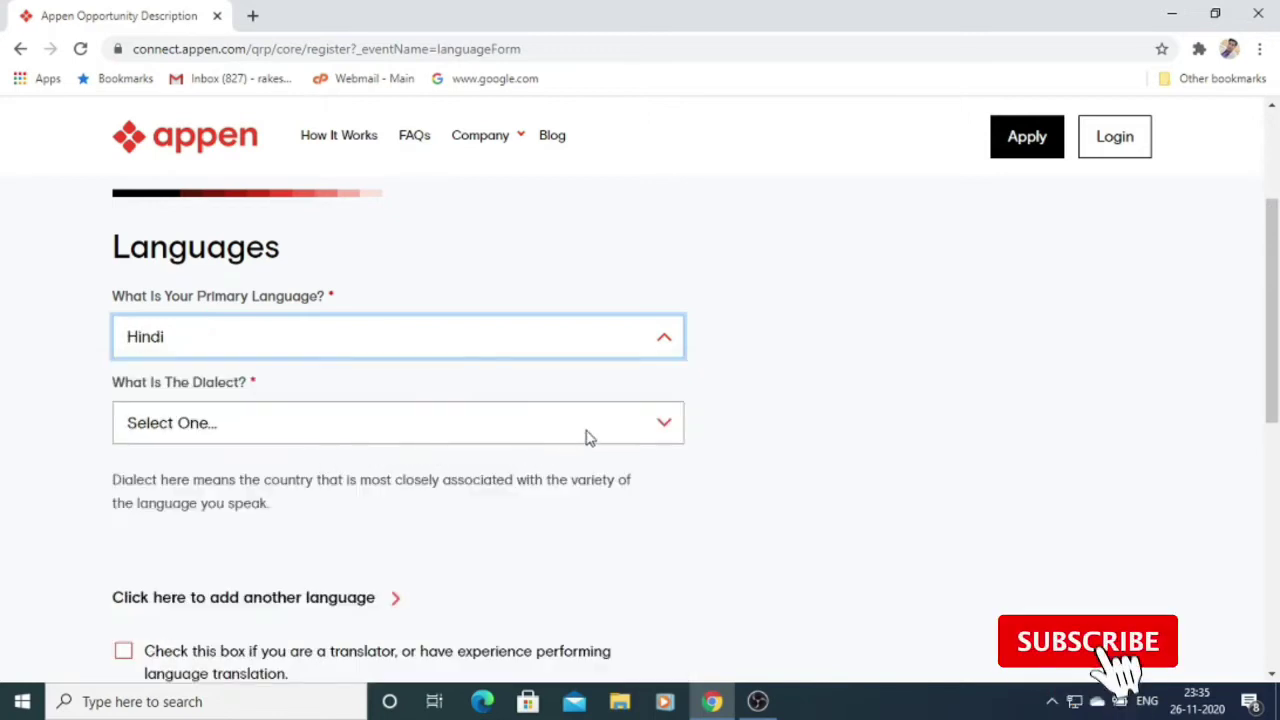
{"action": "left_click", "coordinate": [588, 438]}
{"action": "left_click", "coordinate": [398, 476]}
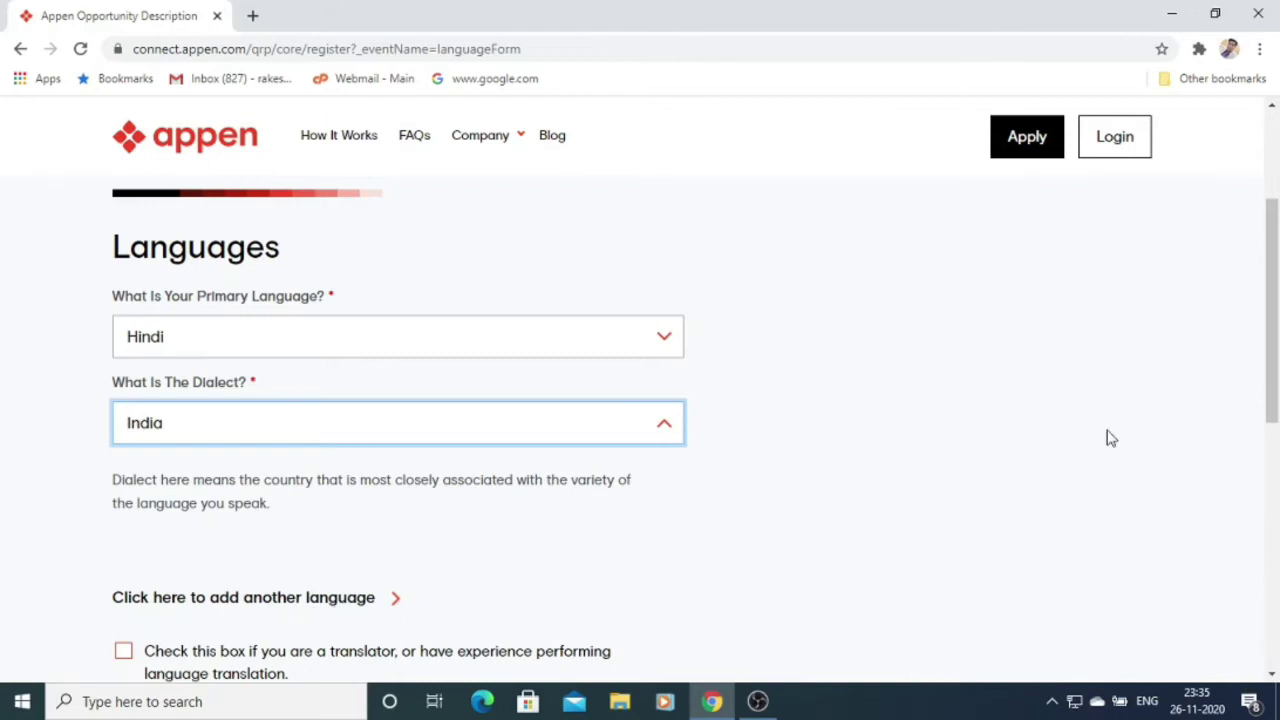
{"action": "scroll", "coordinate": [1272, 432], "scroll_direction": "down", "scroll_amount": 1}
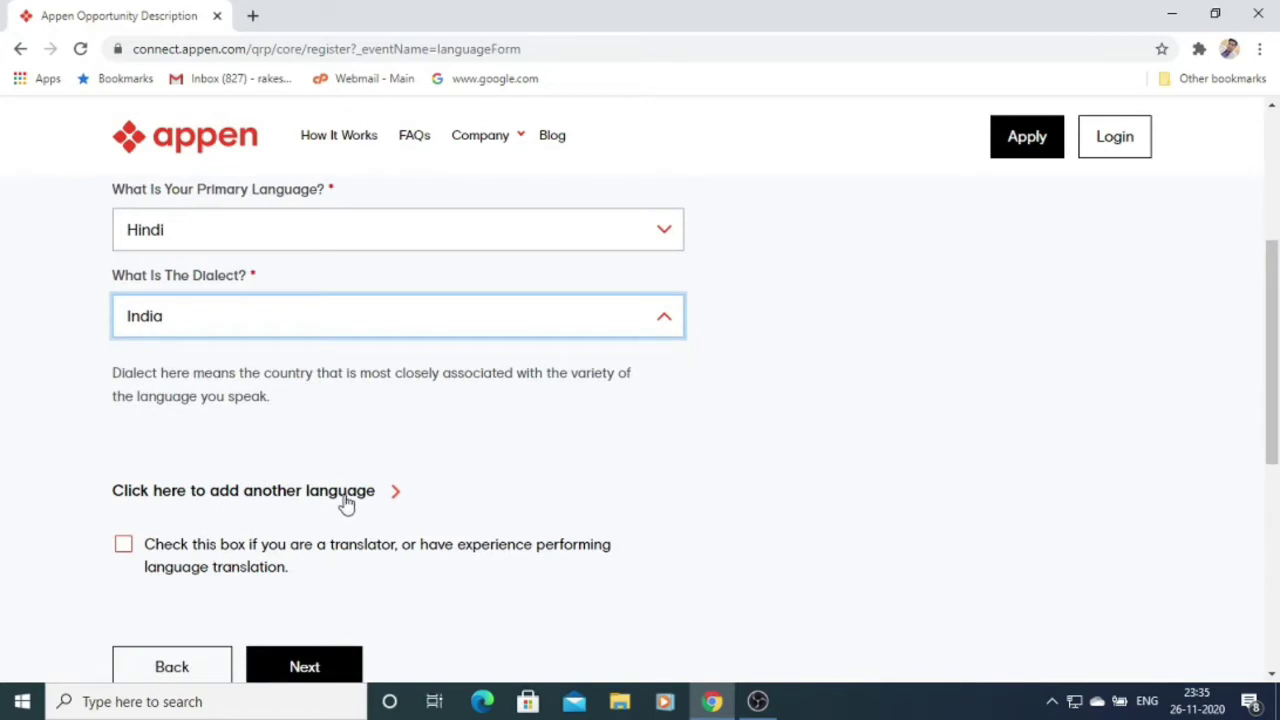
Add English as another spoken language with the United Kingdom dialect.
{"action": "left_click", "coordinate": [347, 500]}
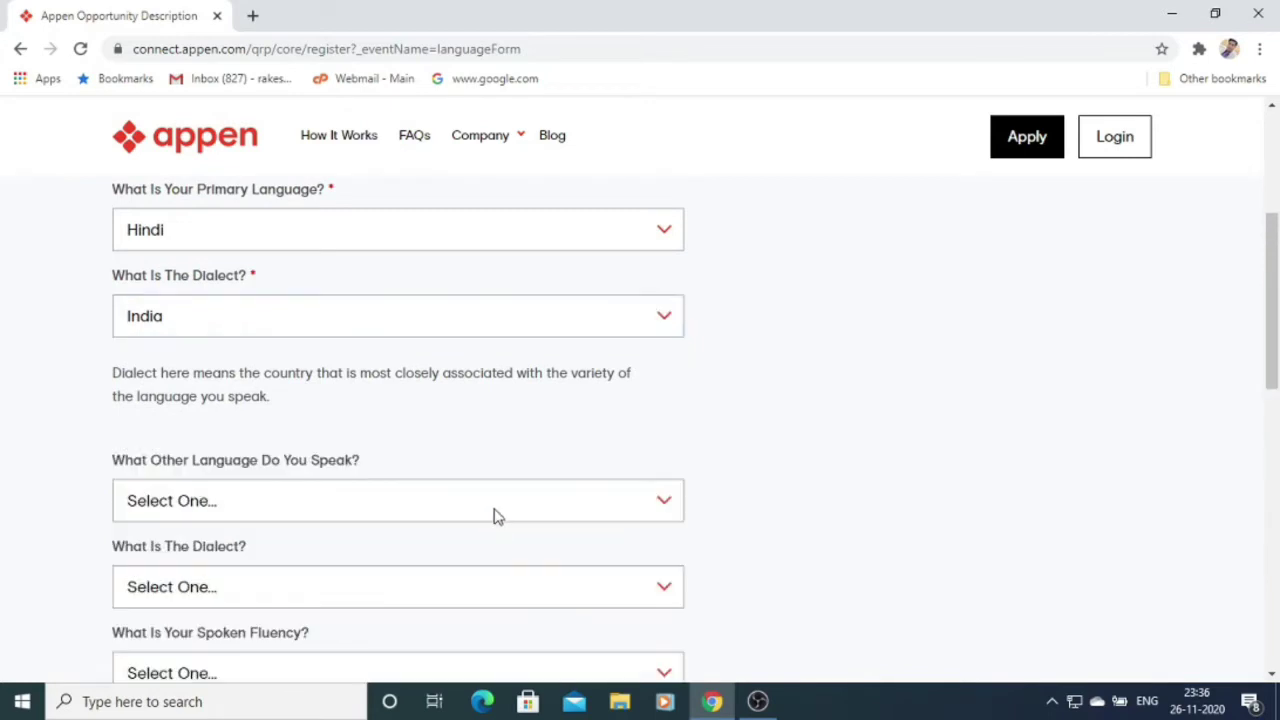
{"action": "left_click", "coordinate": [497, 506]}
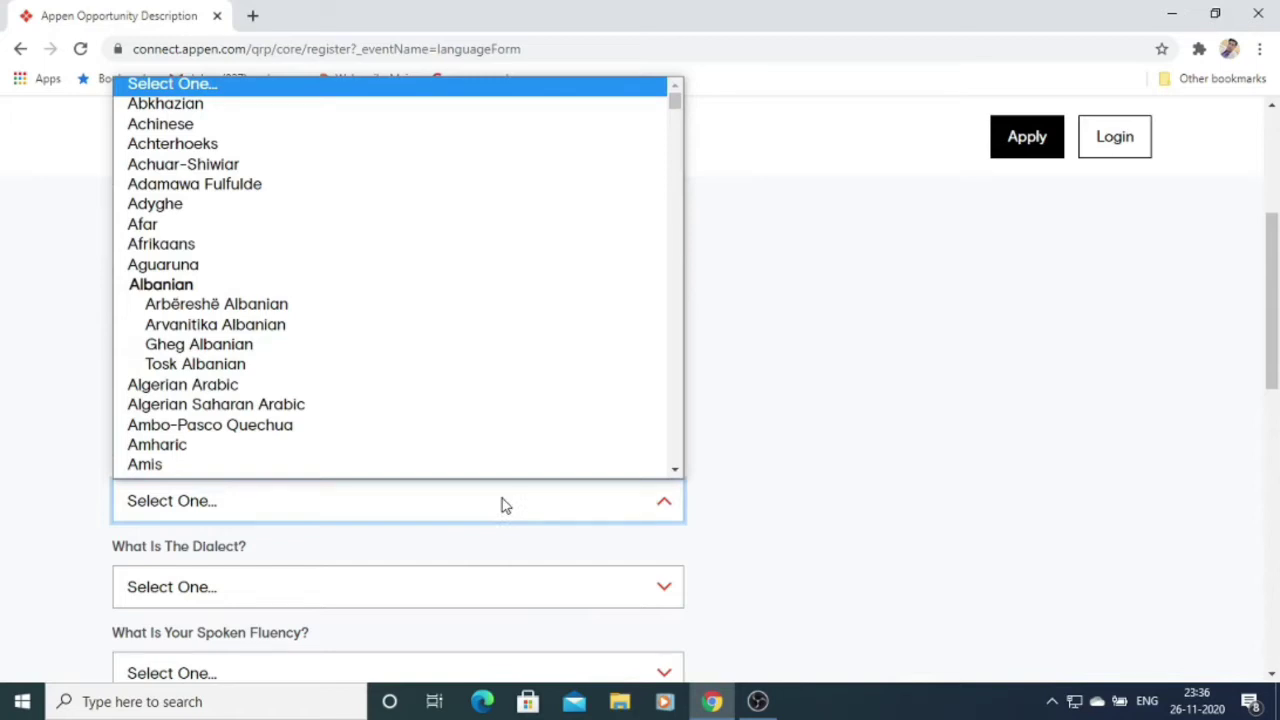
{"action": "type", "text": "english"}
{"action": "key", "text": "Return"}
{"action": "left_click", "coordinate": [451, 590]}
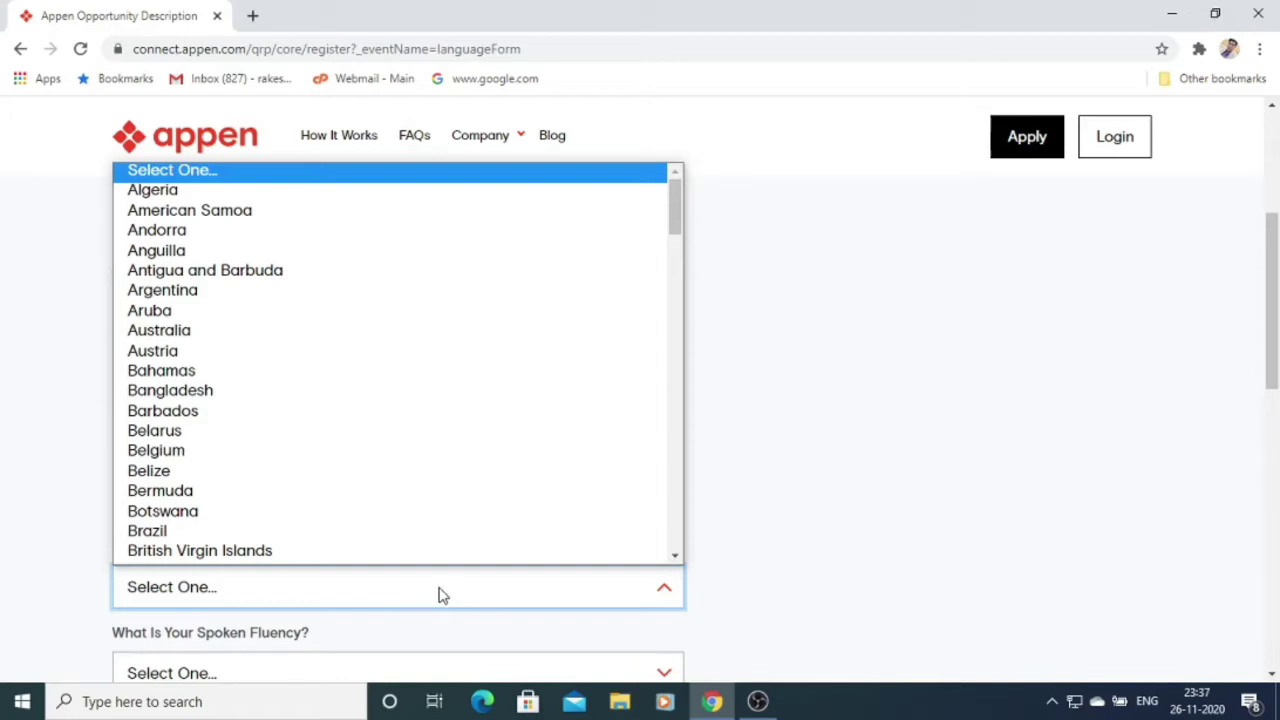
{"action": "key", "text": "u"}
{"action": "left_click", "coordinate": [463, 499]}
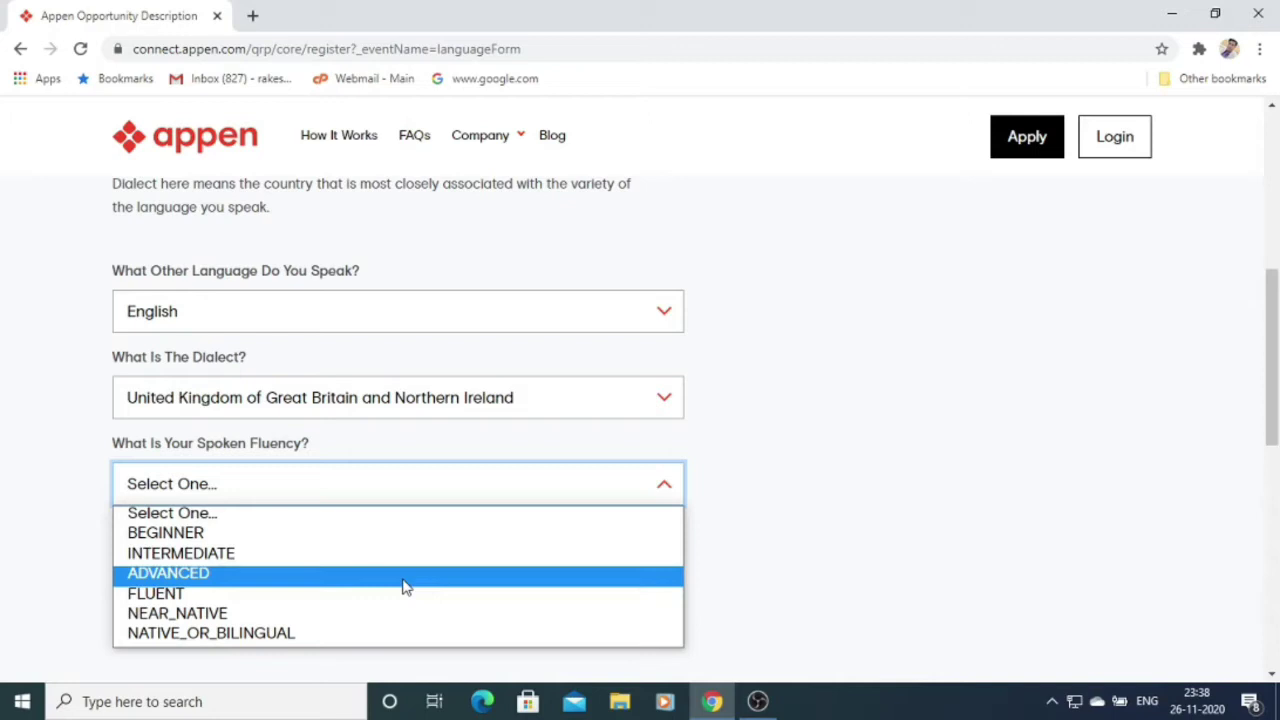
Set English spoken and written fluency to FLUENT, tick translator experience, and continue.
{"action": "left_click", "coordinate": [272, 592]}
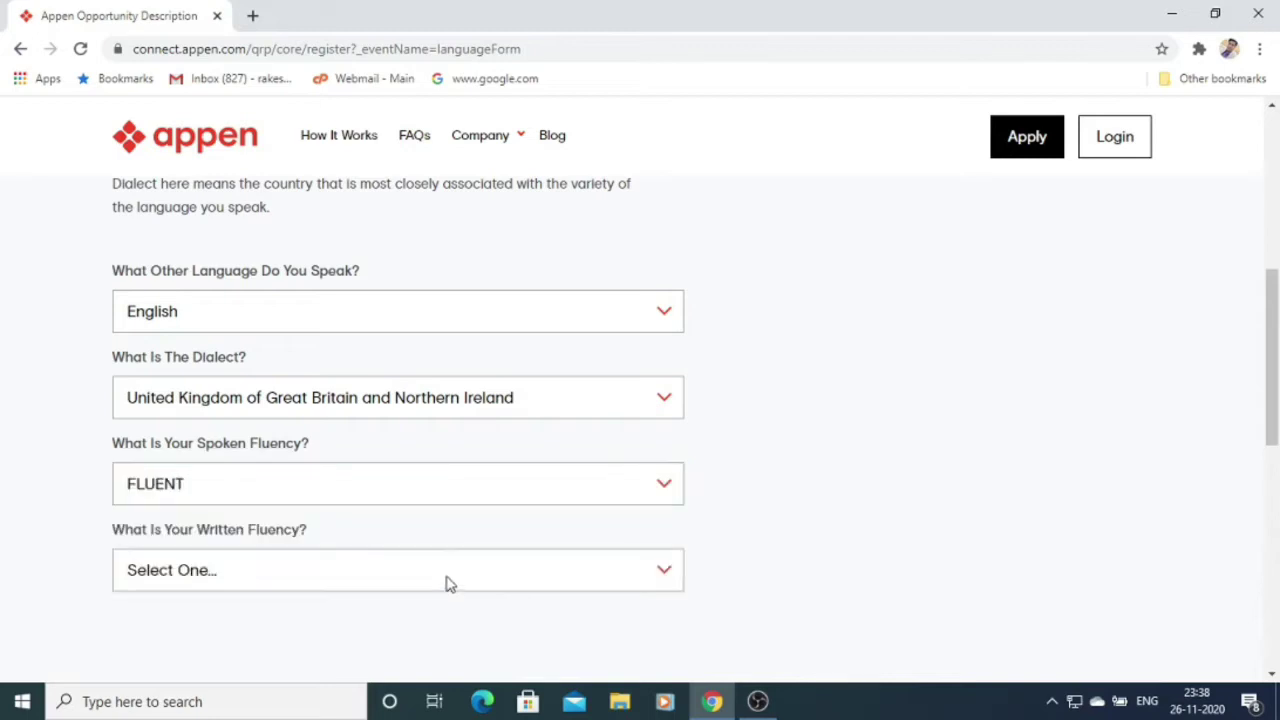
{"action": "left_click", "coordinate": [448, 584]}
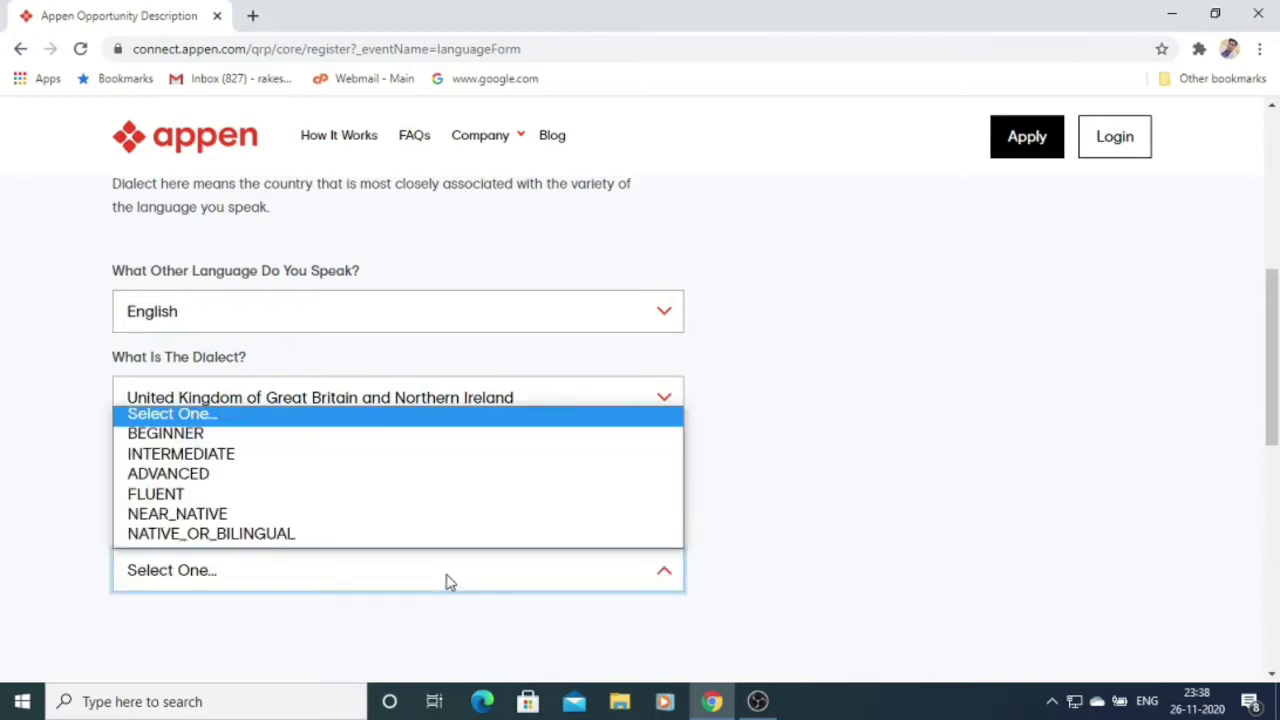
{"action": "left_click", "coordinate": [293, 497]}
{"action": "scroll", "coordinate": [429, 540], "scroll_direction": "down", "scroll_amount": 3}
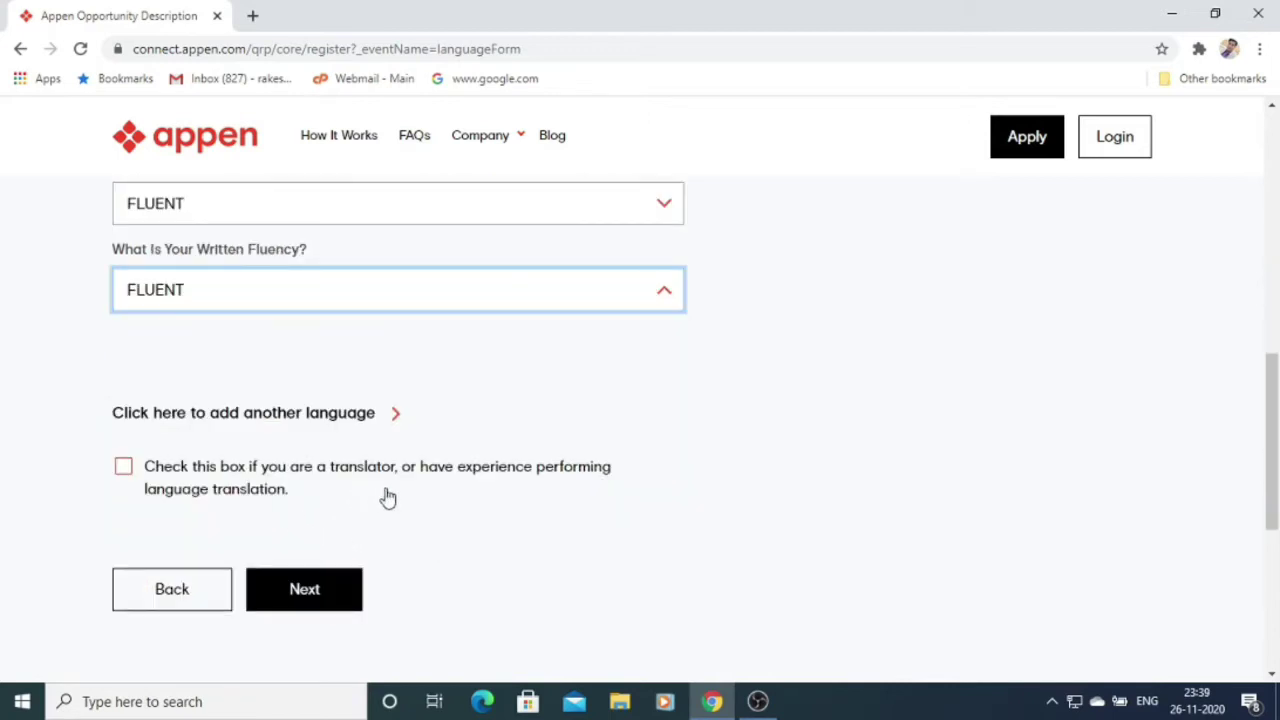
{"action": "left_click", "coordinate": [124, 470]}
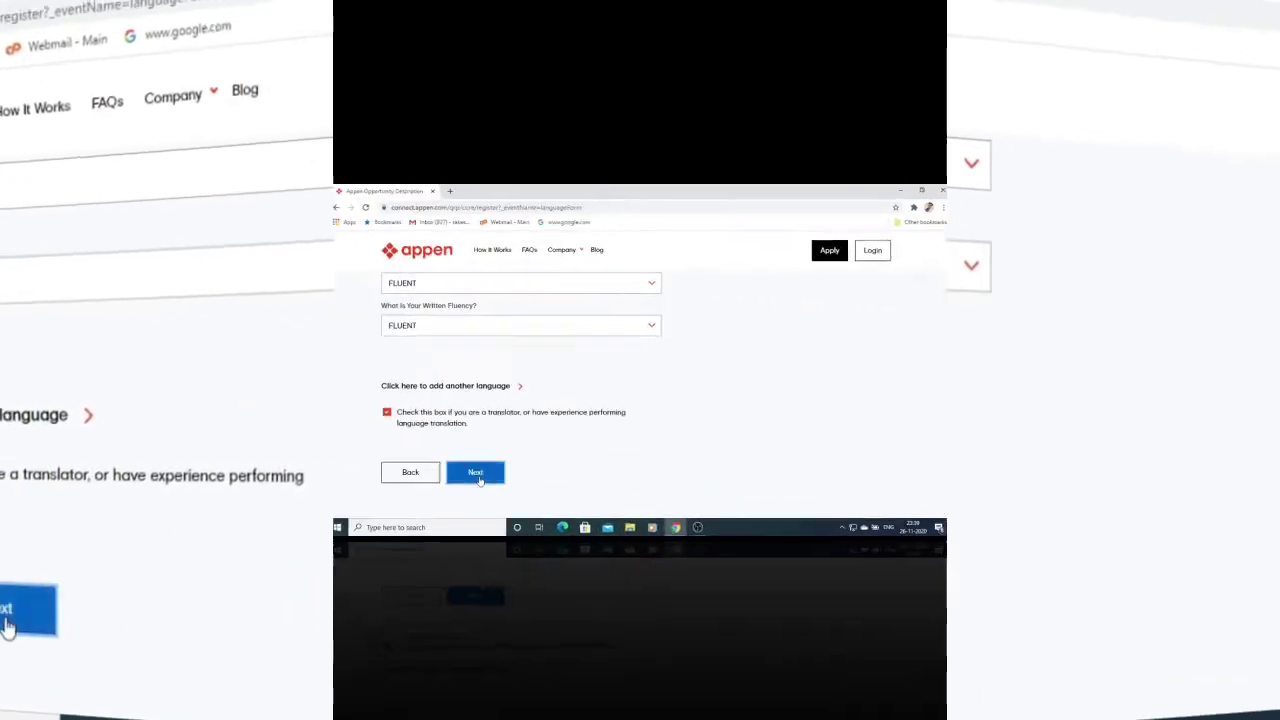
{"action": "left_click", "coordinate": [479, 478]}
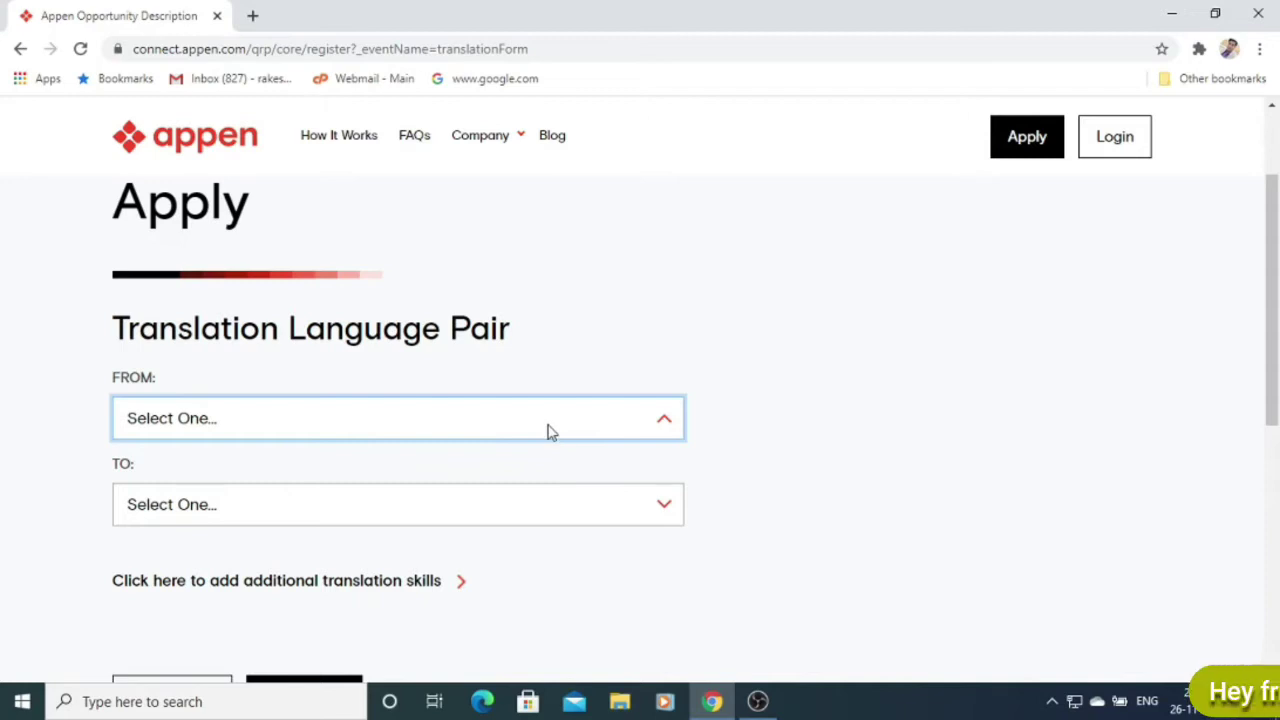
Set the translation pair FROM Hindi (India) TO English (United Kingdom) and continue.
{"action": "left_click", "coordinate": [548, 432]}
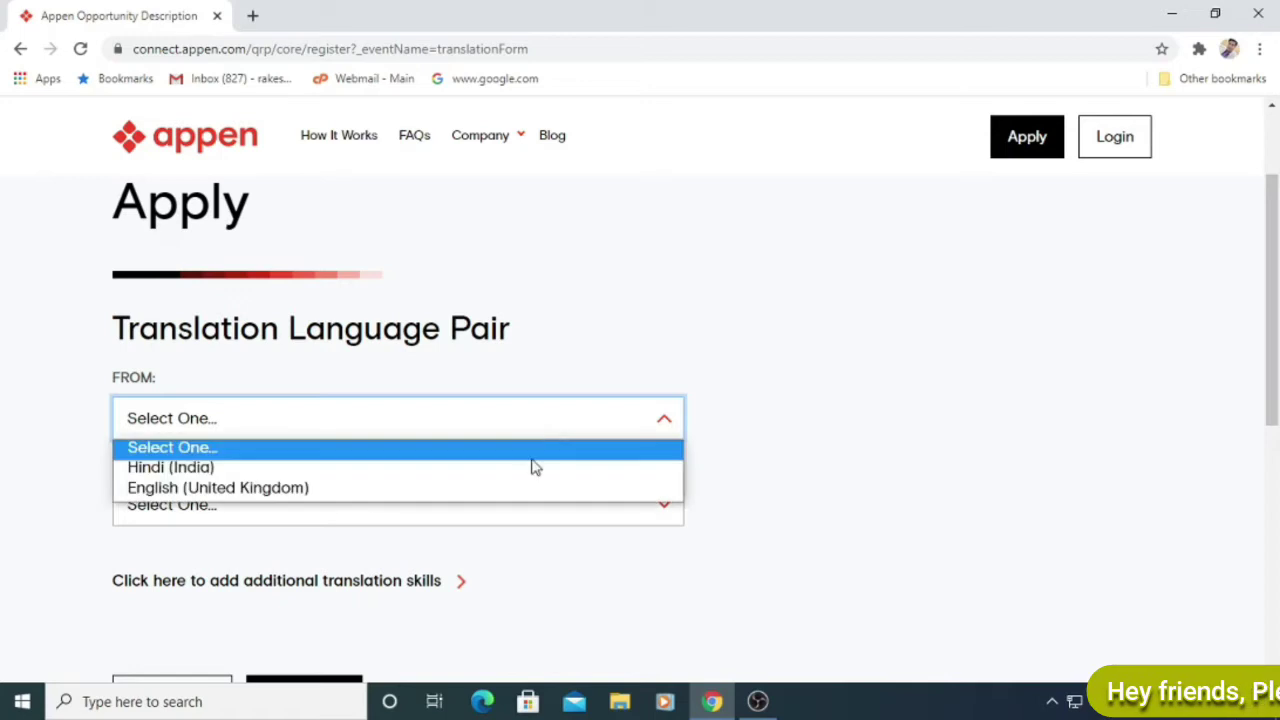
{"action": "left_click", "coordinate": [533, 462]}
{"action": "left_click", "coordinate": [586, 513]}
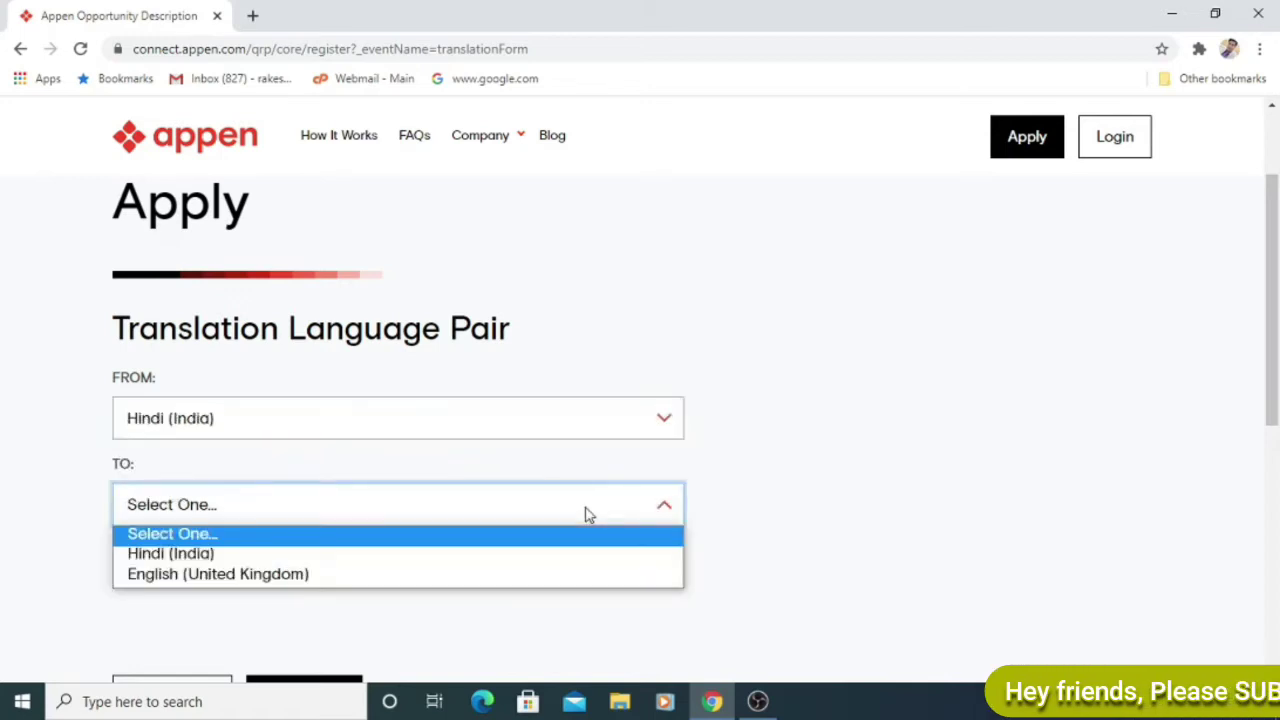
{"action": "left_click", "coordinate": [475, 574]}
{"action": "scroll", "coordinate": [475, 470], "scroll_direction": "down", "scroll_amount": 1}
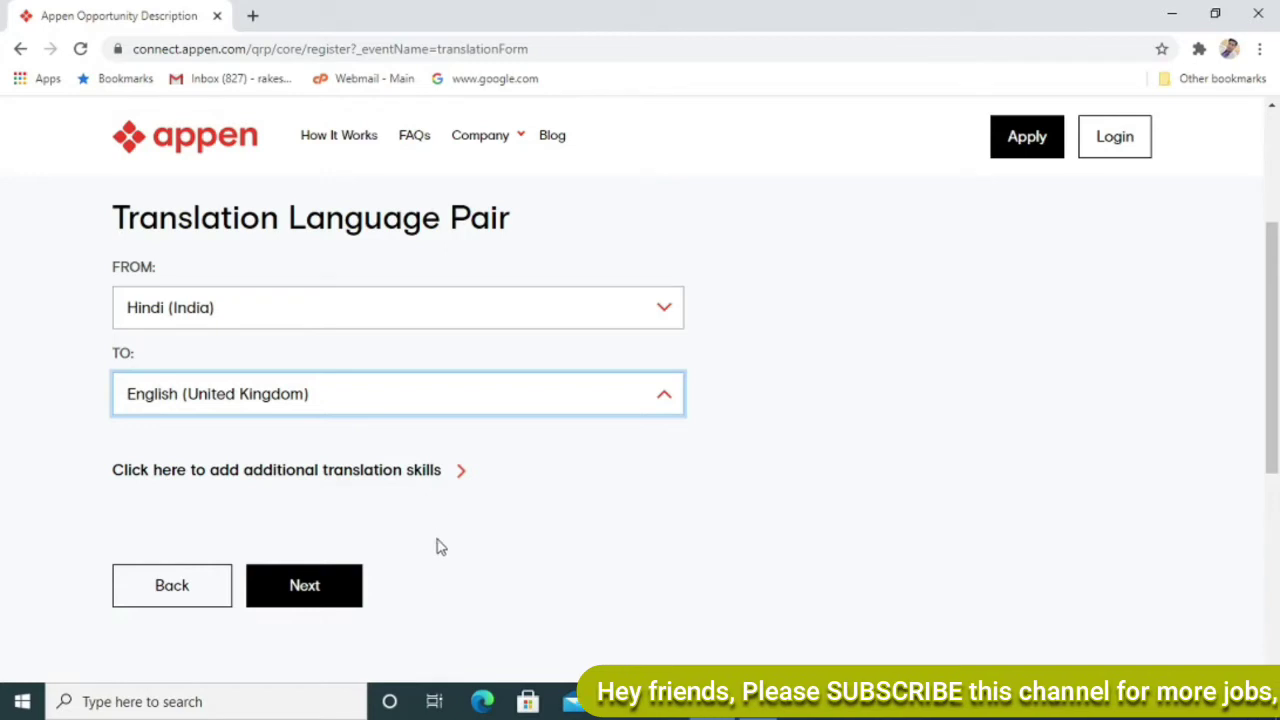
{"action": "left_click", "coordinate": [304, 596]}
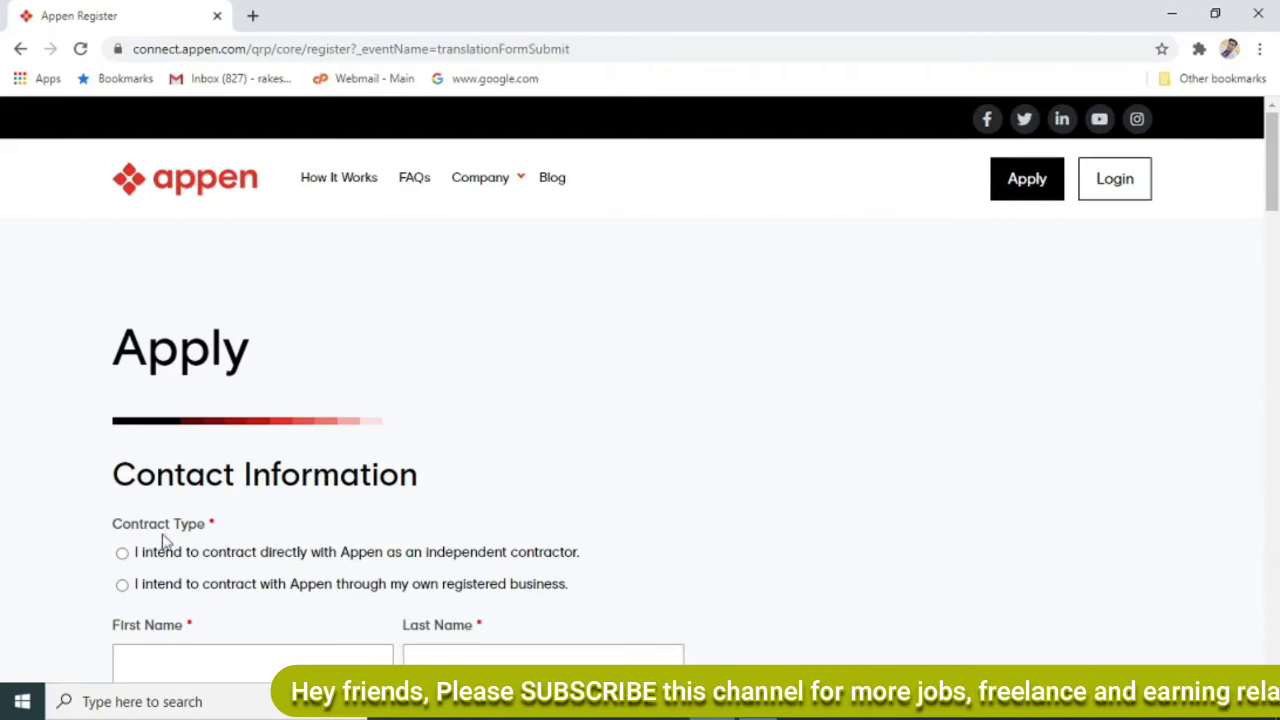
Register as an independent contractor and enter the applicant's first and last name.
{"action": "left_click", "coordinate": [122, 554]}
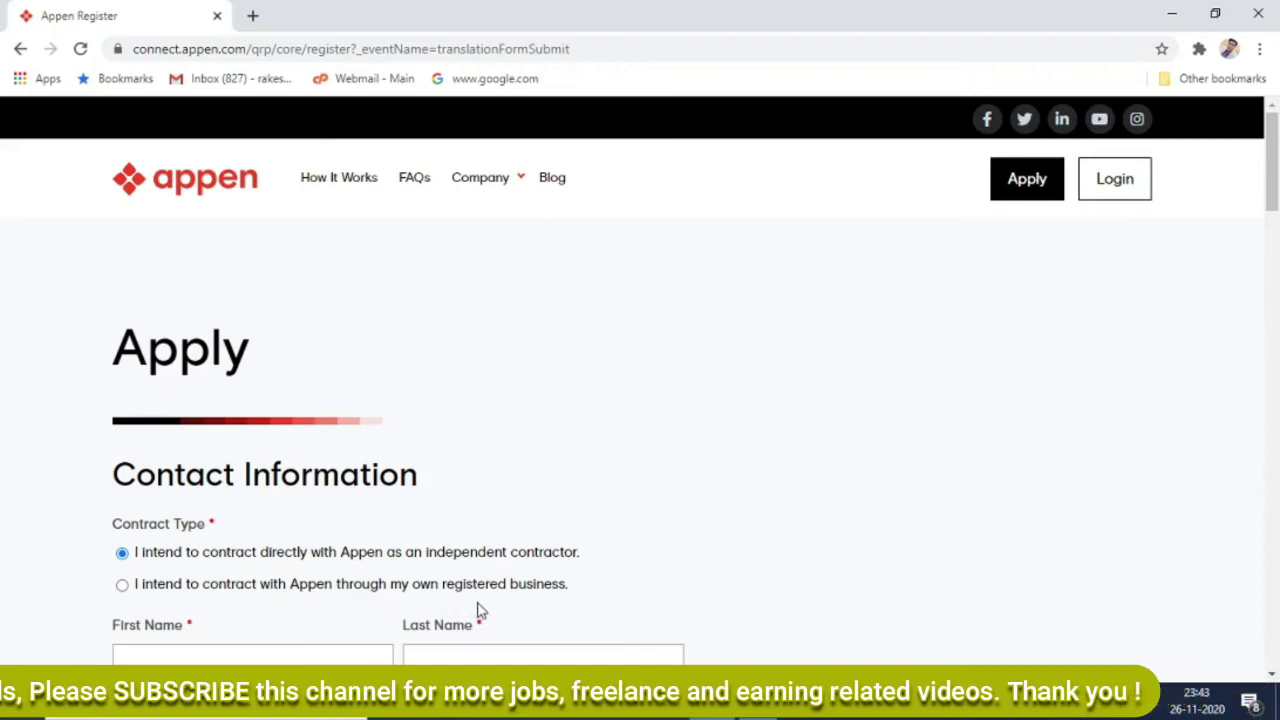
{"action": "scroll", "coordinate": [478, 610], "scroll_direction": "down", "scroll_amount": 4}
{"action": "left_click", "coordinate": [166, 294]}
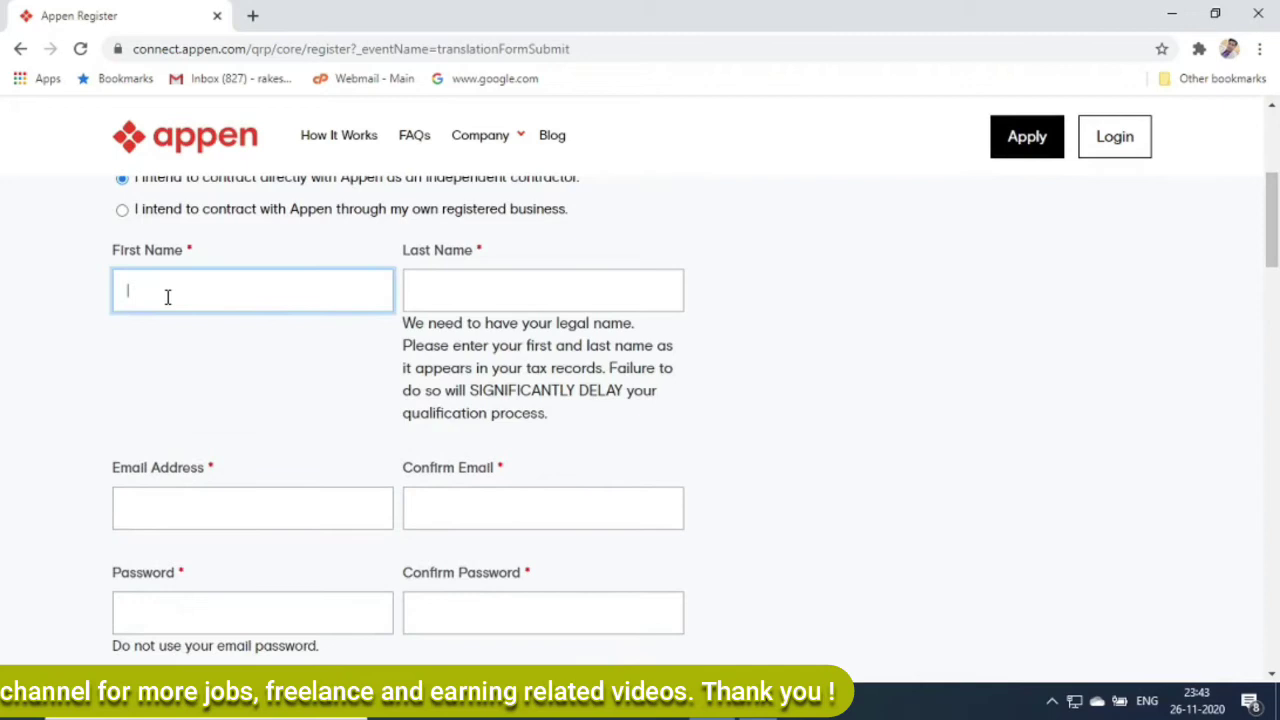
{"action": "left_click", "coordinate": [547, 291]}
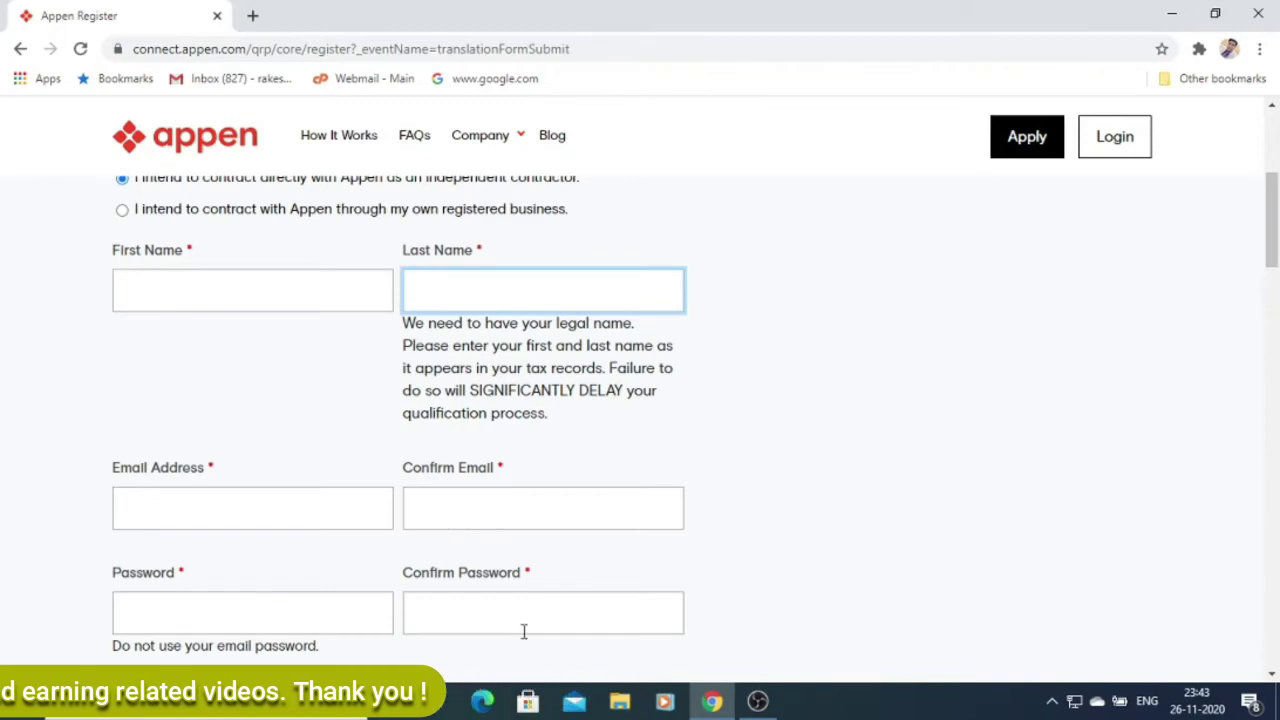
{"action": "scroll", "coordinate": [160, 320], "scroll_direction": "down", "scroll_amount": 5}
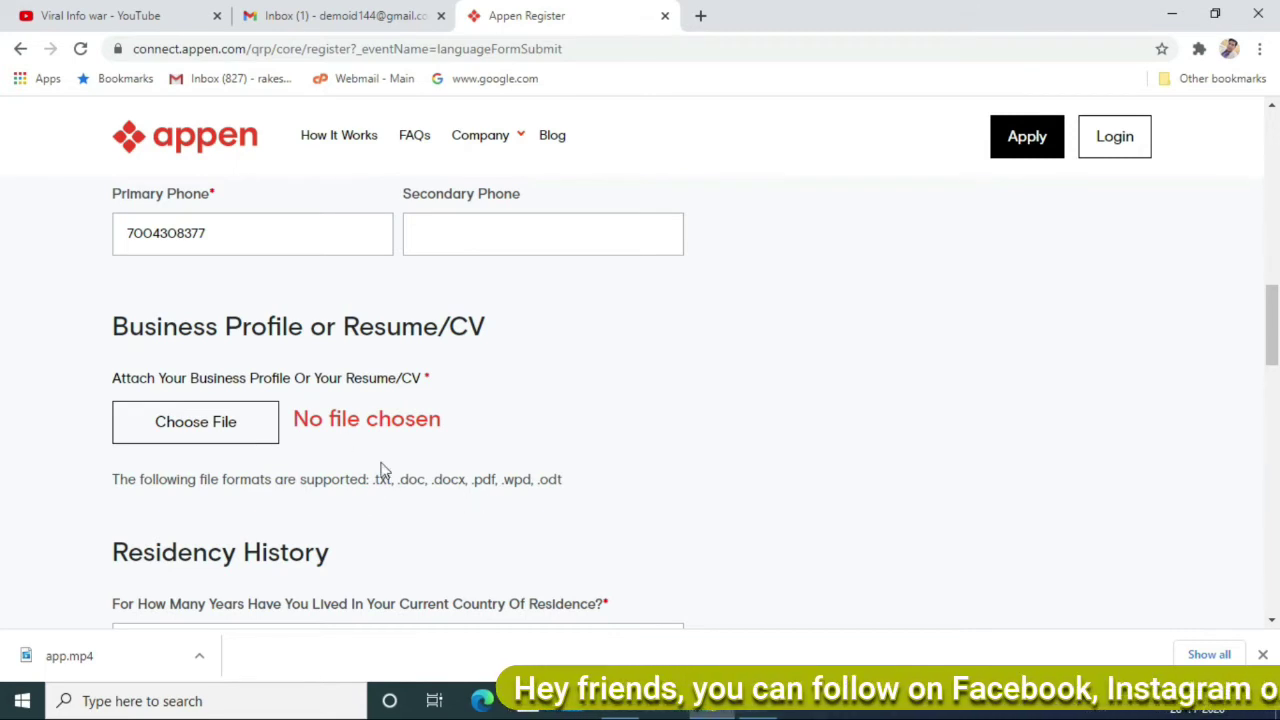
Set years of residence in the current country to 5+.
{"action": "scroll", "coordinate": [180, 349], "scroll_direction": "down", "scroll_amount": 2}
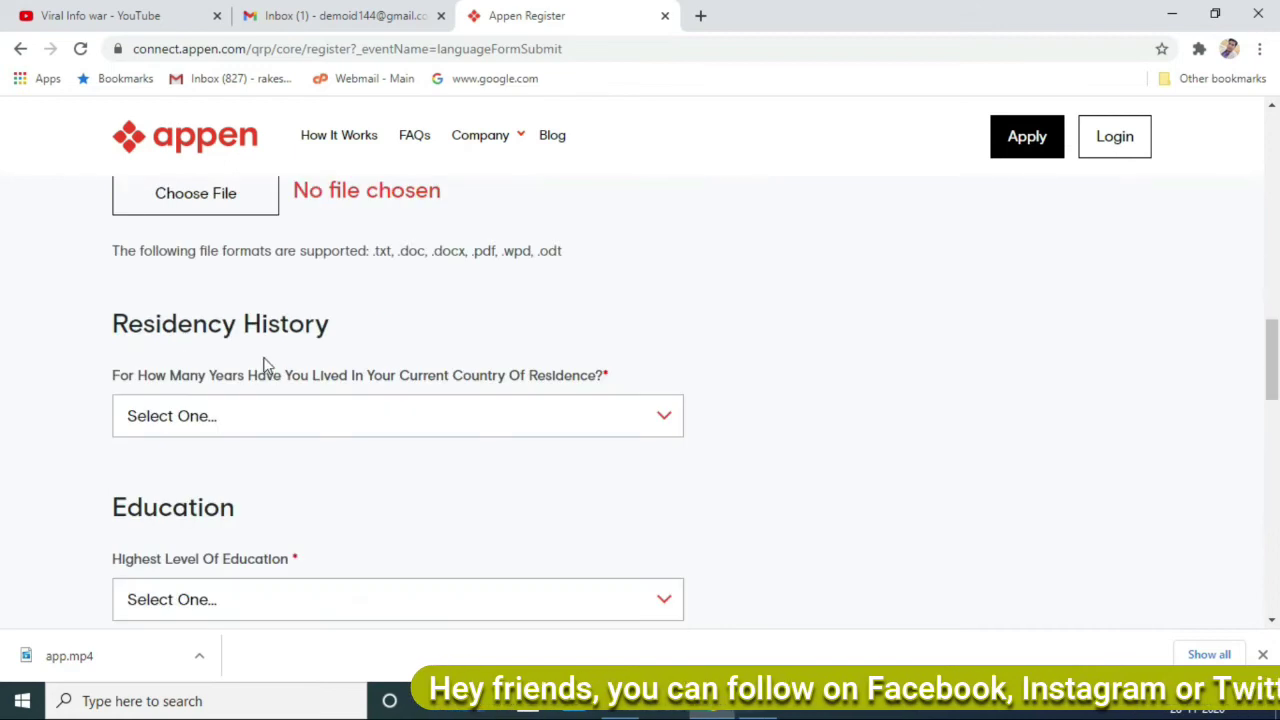
{"action": "left_click", "coordinate": [455, 424]}
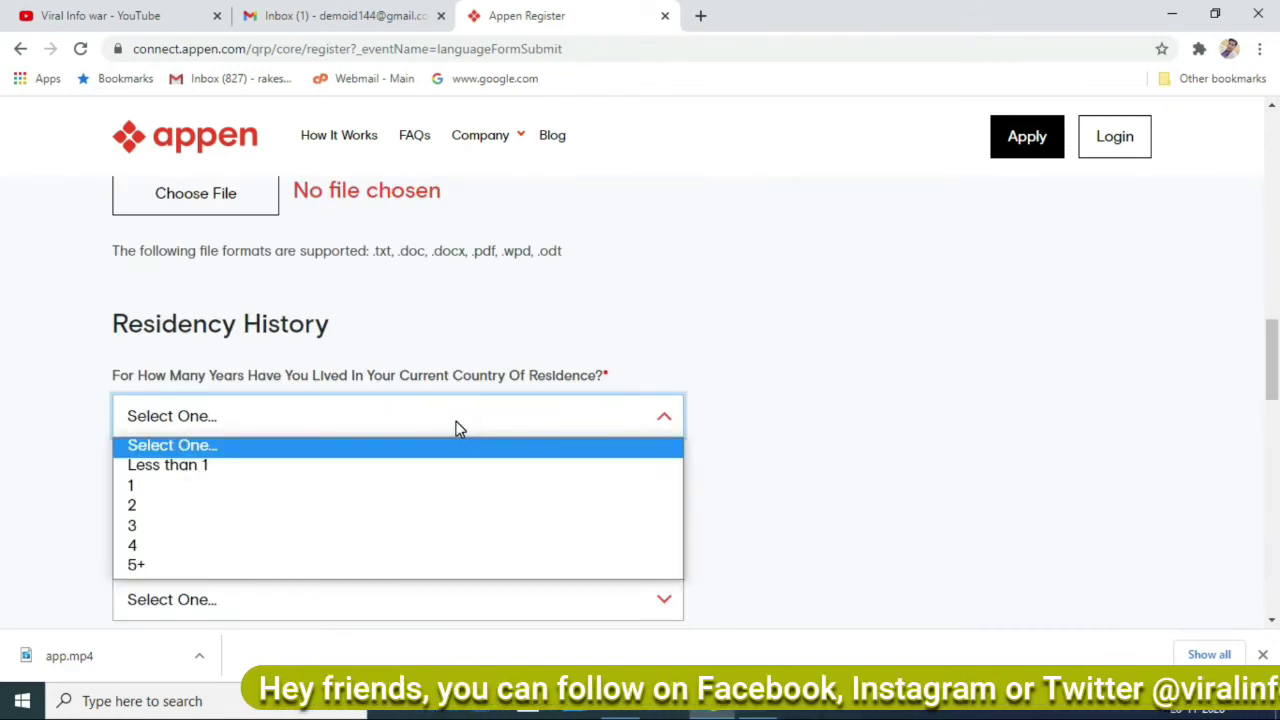
{"action": "key", "text": "5"}
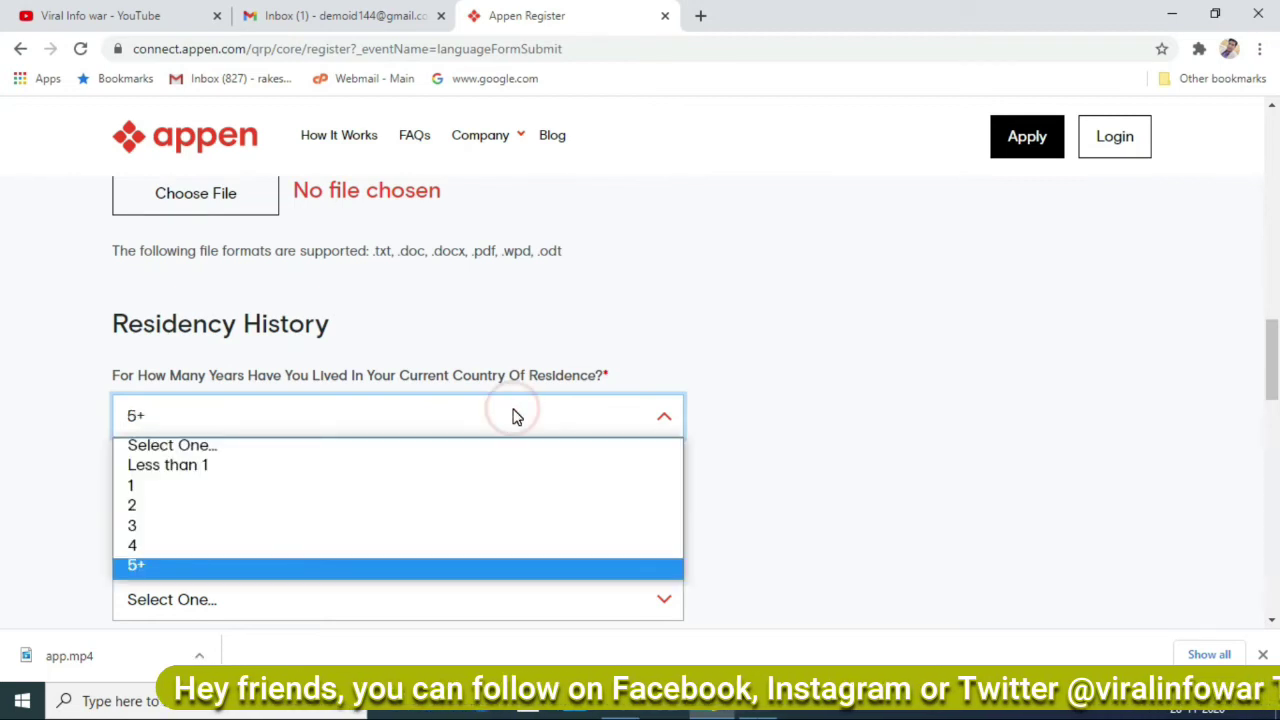
{"action": "left_click", "coordinate": [459, 562]}
Choose Masters Degree as highest education and No qualification for linguistics.
{"action": "scroll", "coordinate": [459, 569], "scroll_direction": "down", "scroll_amount": 2}
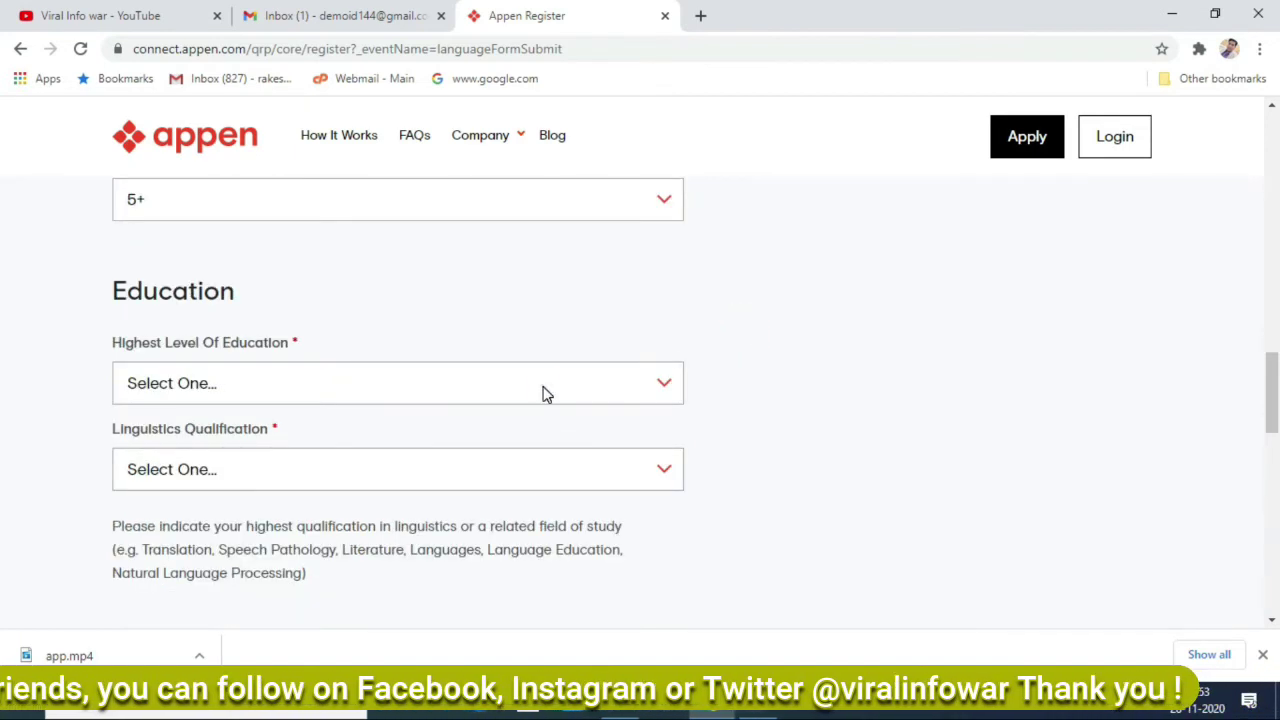
{"action": "left_click", "coordinate": [543, 390]}
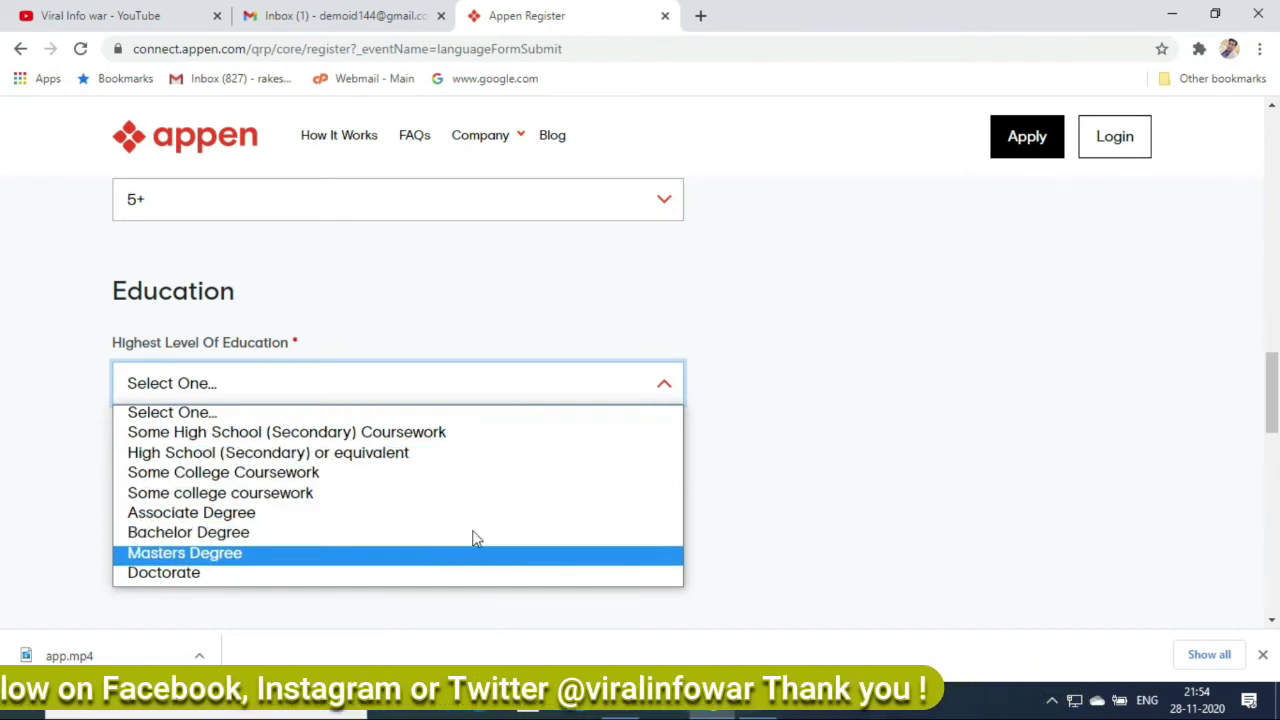
{"action": "left_click", "coordinate": [480, 552]}
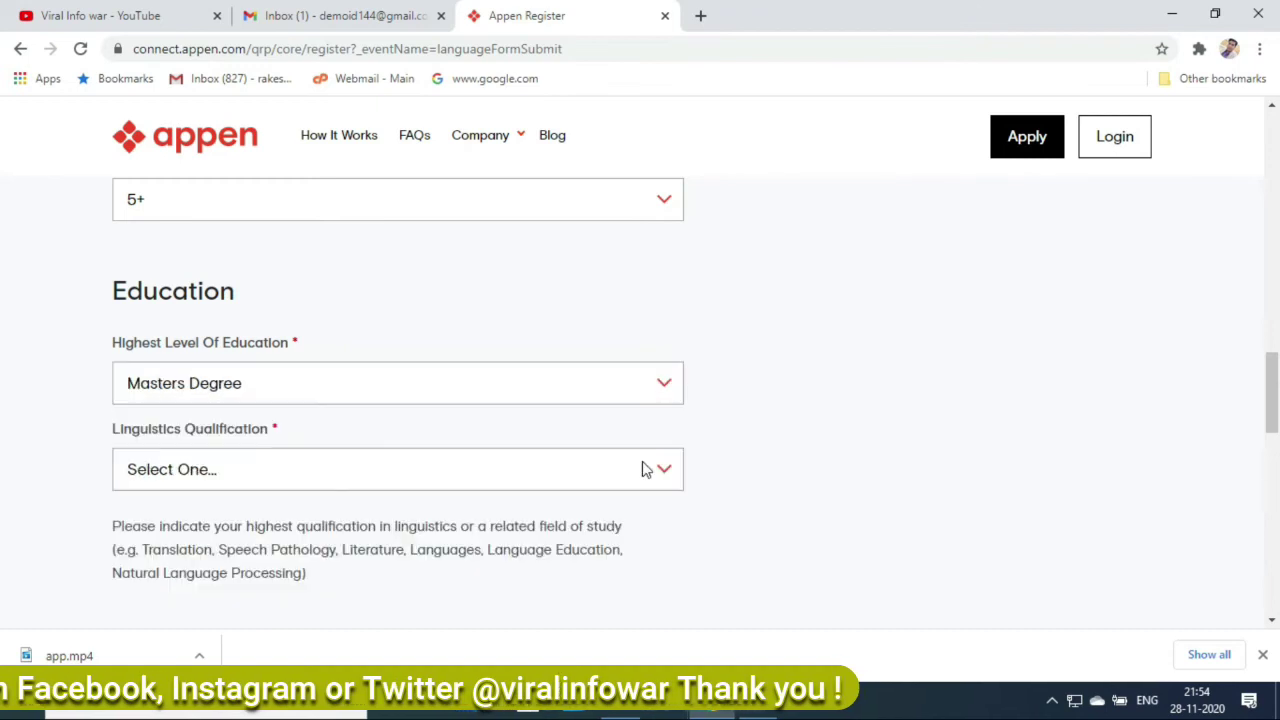
{"action": "left_click", "coordinate": [645, 468]}
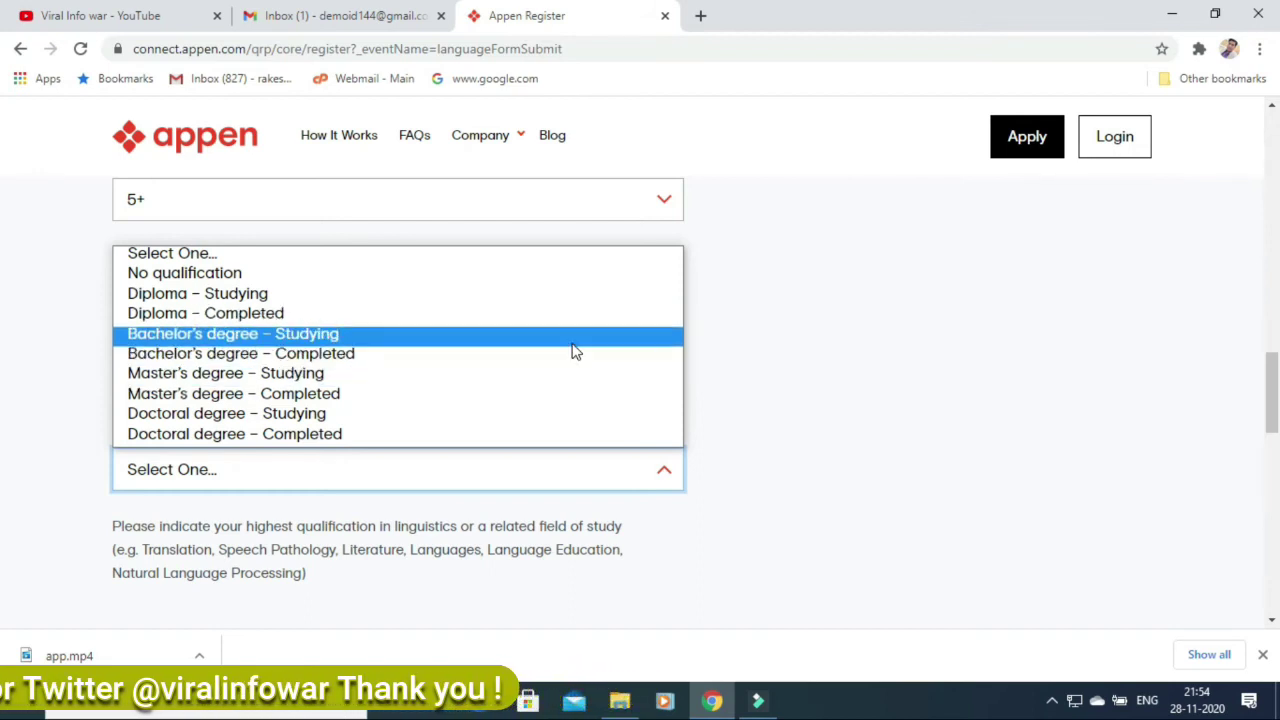
{"action": "left_click", "coordinate": [571, 281]}
{"action": "scroll", "coordinate": [480, 280], "scroll_direction": "down", "scroll_amount": 4}
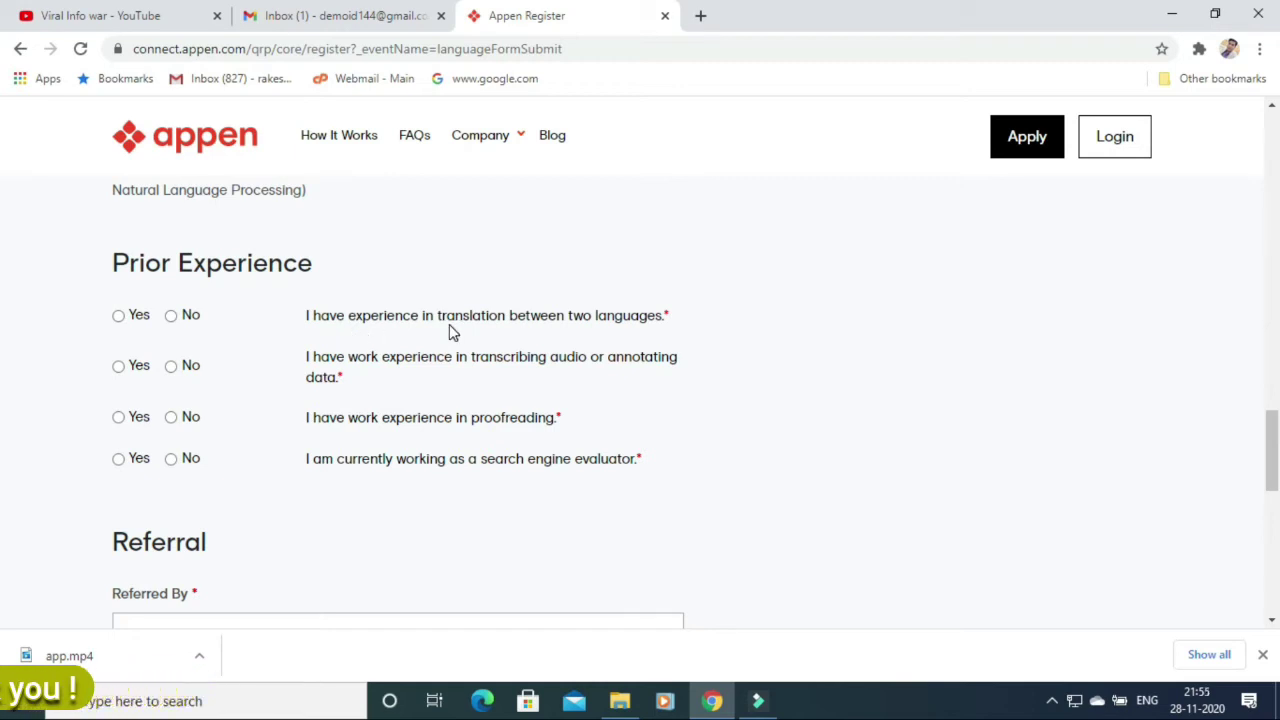
Answer Yes to translation, No to transcribing/annotating, and Yes to proofreading experience.
{"action": "left_click", "coordinate": [119, 316]}
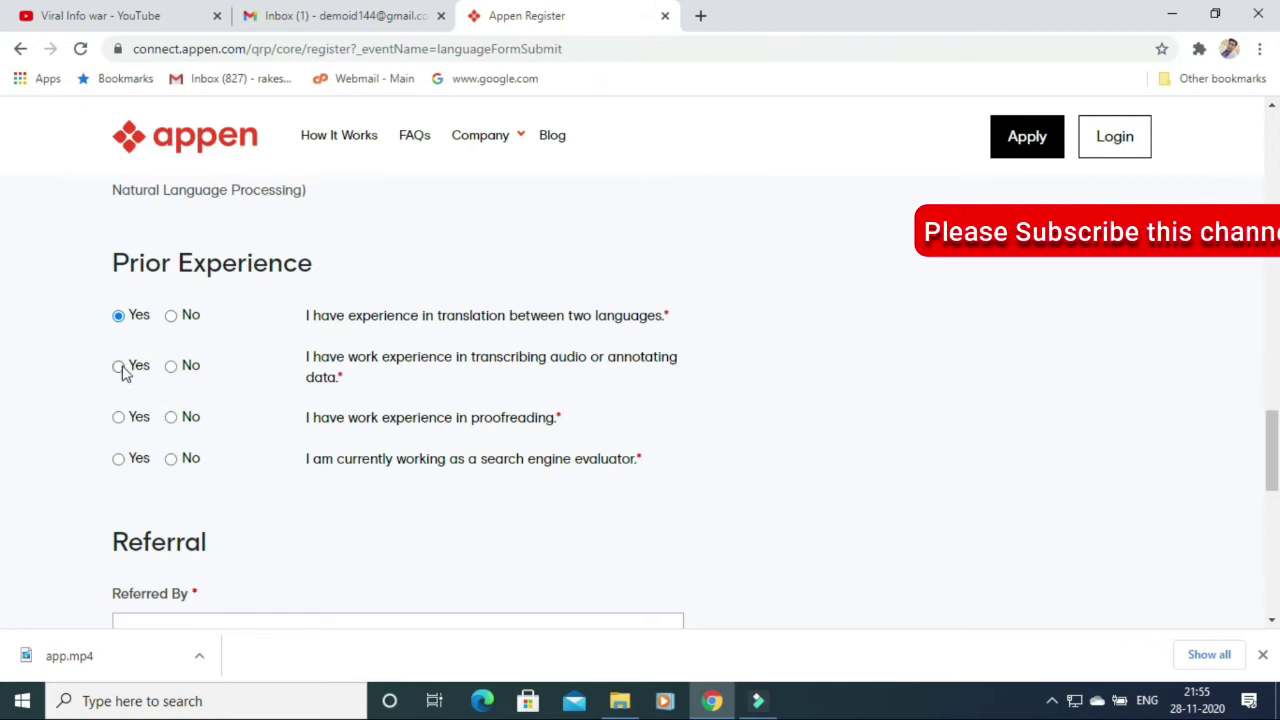
{"action": "left_click", "coordinate": [171, 366]}
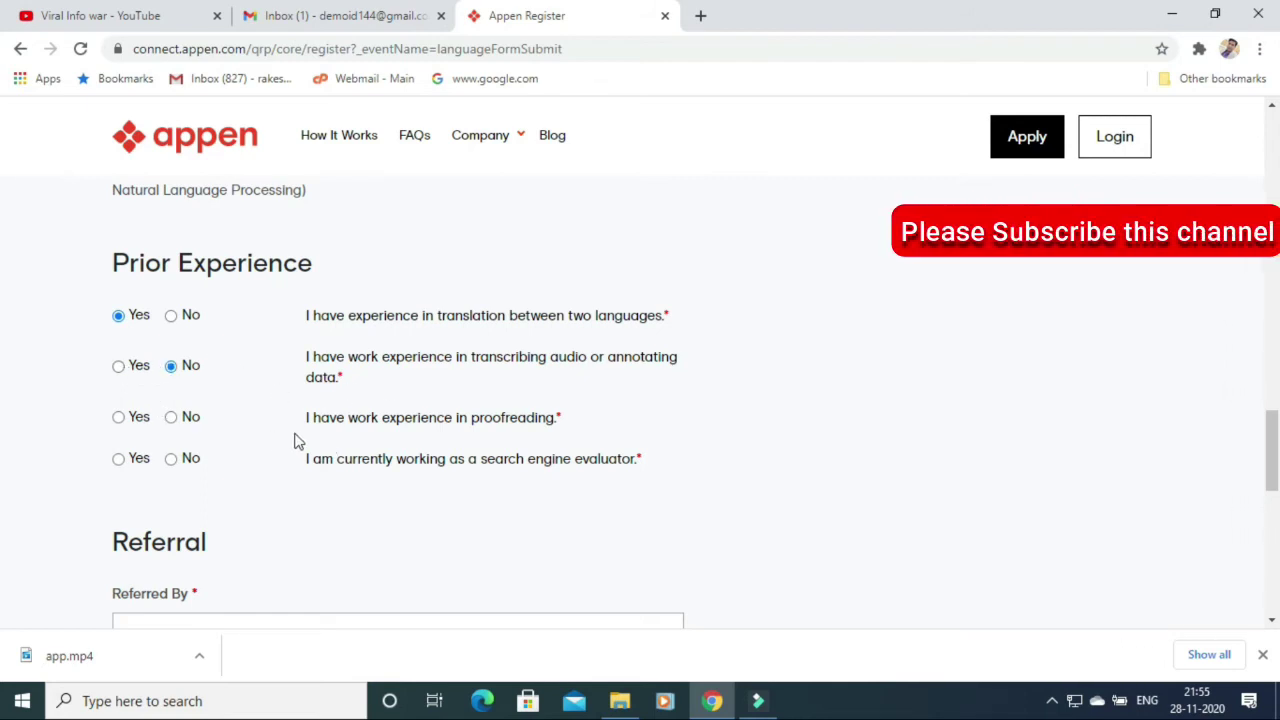
{"action": "left_click", "coordinate": [119, 417]}
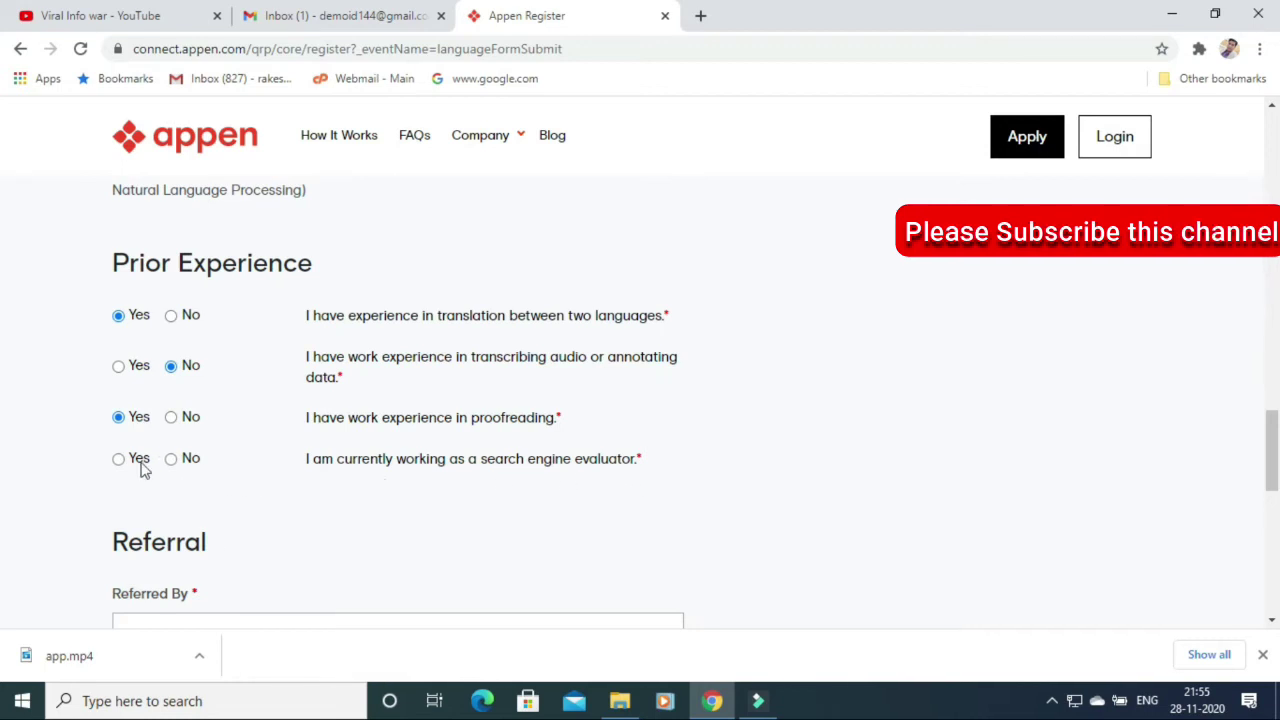
Answer No to search engine evaluator work and set the referral to Other, 'youtube'.
{"action": "left_click", "coordinate": [171, 458]}
{"action": "scroll", "coordinate": [640, 400], "scroll_direction": "down", "scroll_amount": 3}
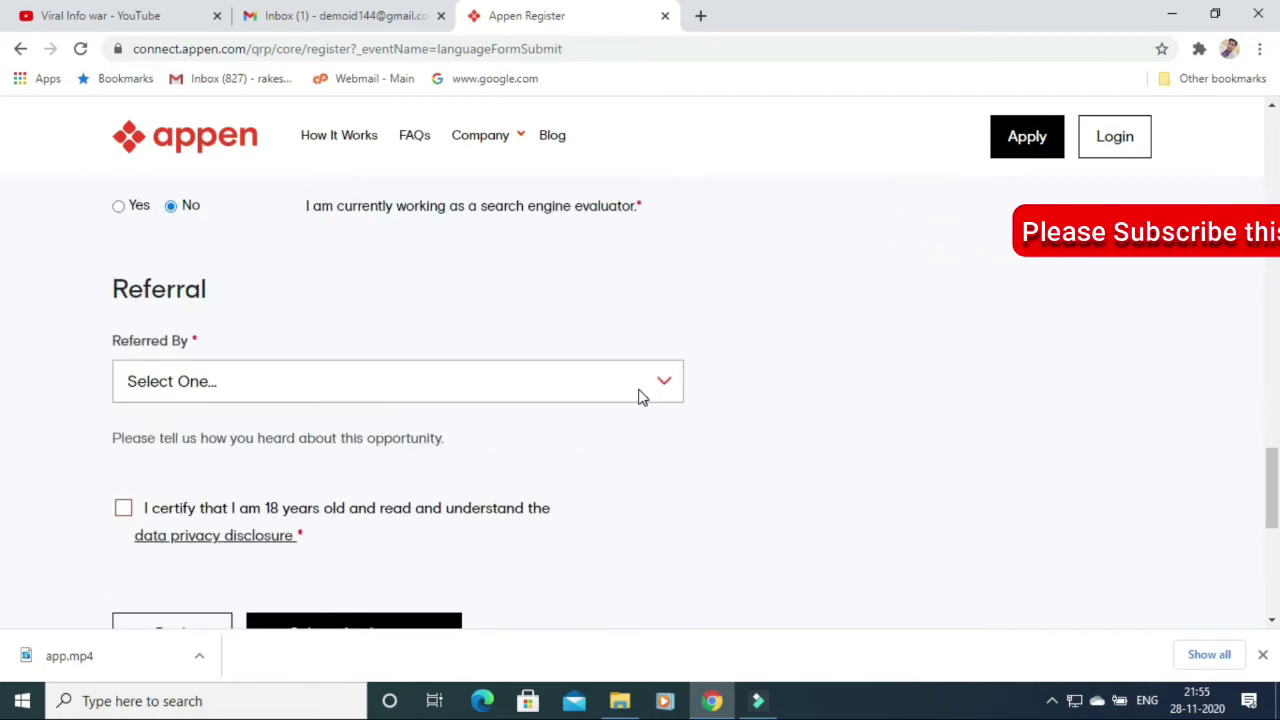
{"action": "left_click", "coordinate": [640, 395]}
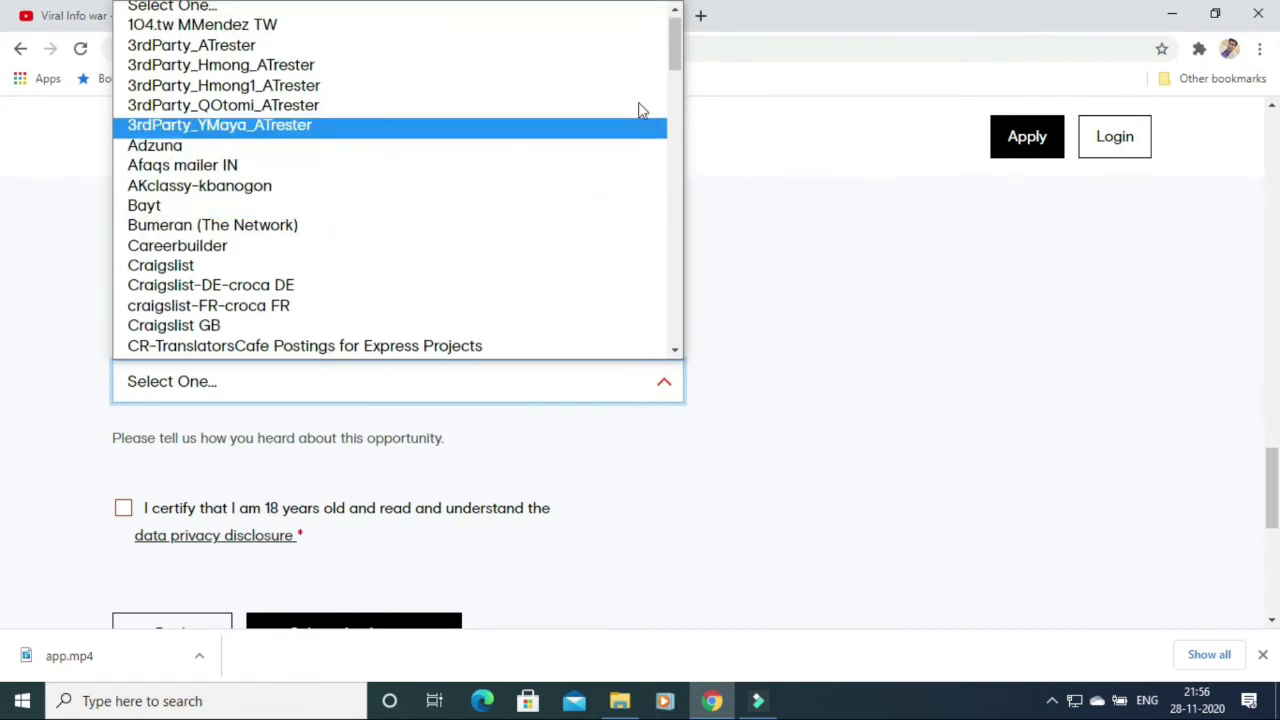
{"action": "left_click_drag", "start_coordinate": [676, 45], "coordinate": [697, 371]}
{"action": "left_click", "coordinate": [252, 345]}
{"action": "left_click", "coordinate": [223, 467]}
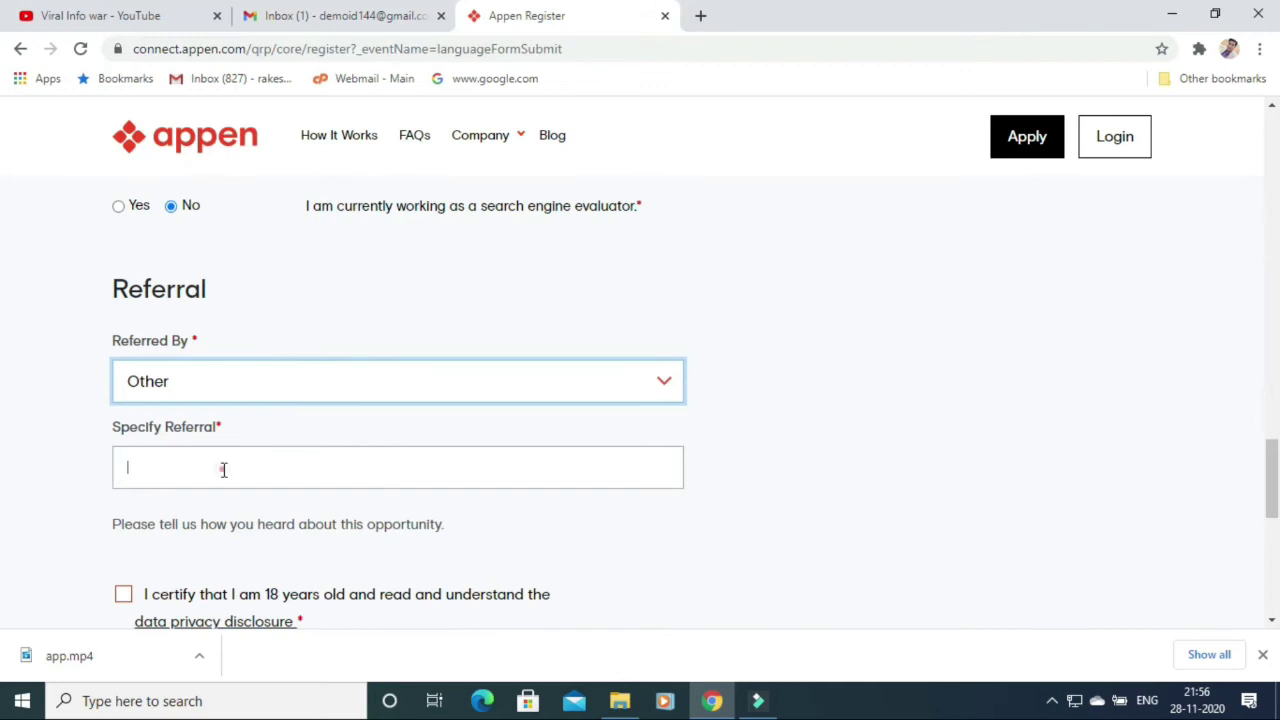
{"action": "type", "text": "youtube"}
Certify being 18, submit the application, and switch to the Gmail inbox.
{"action": "scroll", "coordinate": [157, 350], "scroll_direction": "down", "scroll_amount": 2}
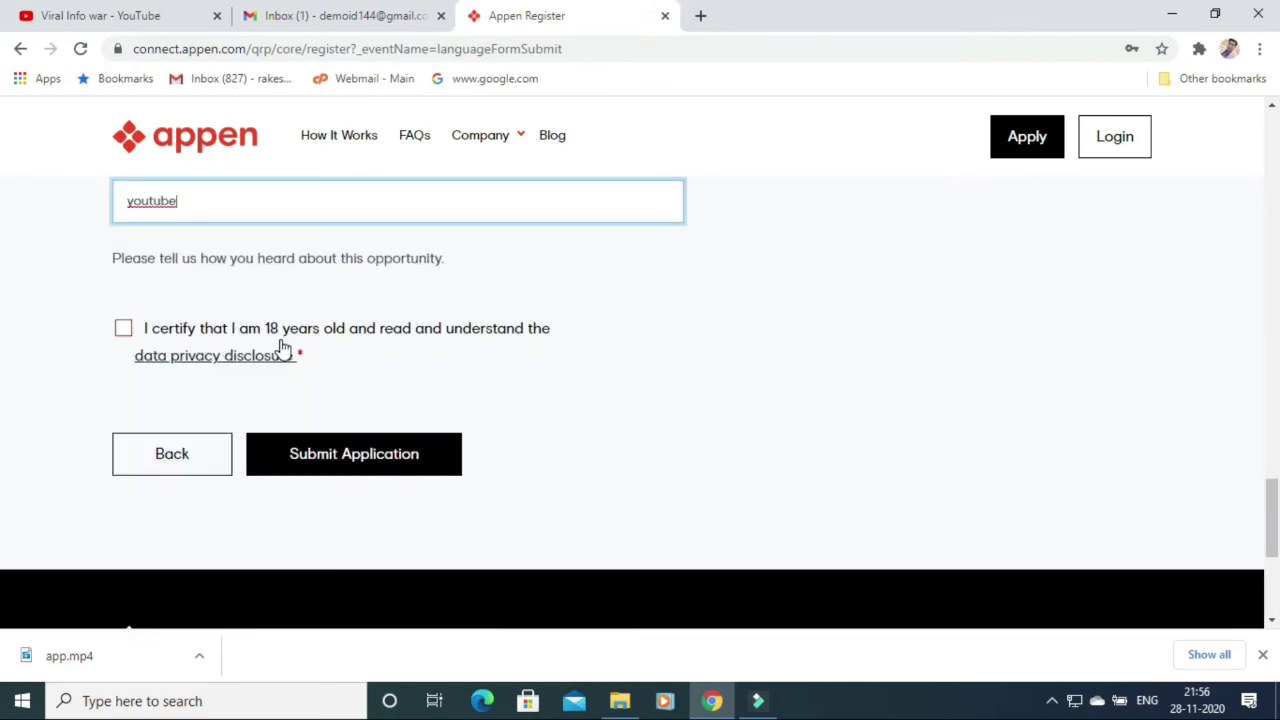
{"action": "left_click", "coordinate": [123, 330]}
{"action": "left_click", "coordinate": [354, 462]}
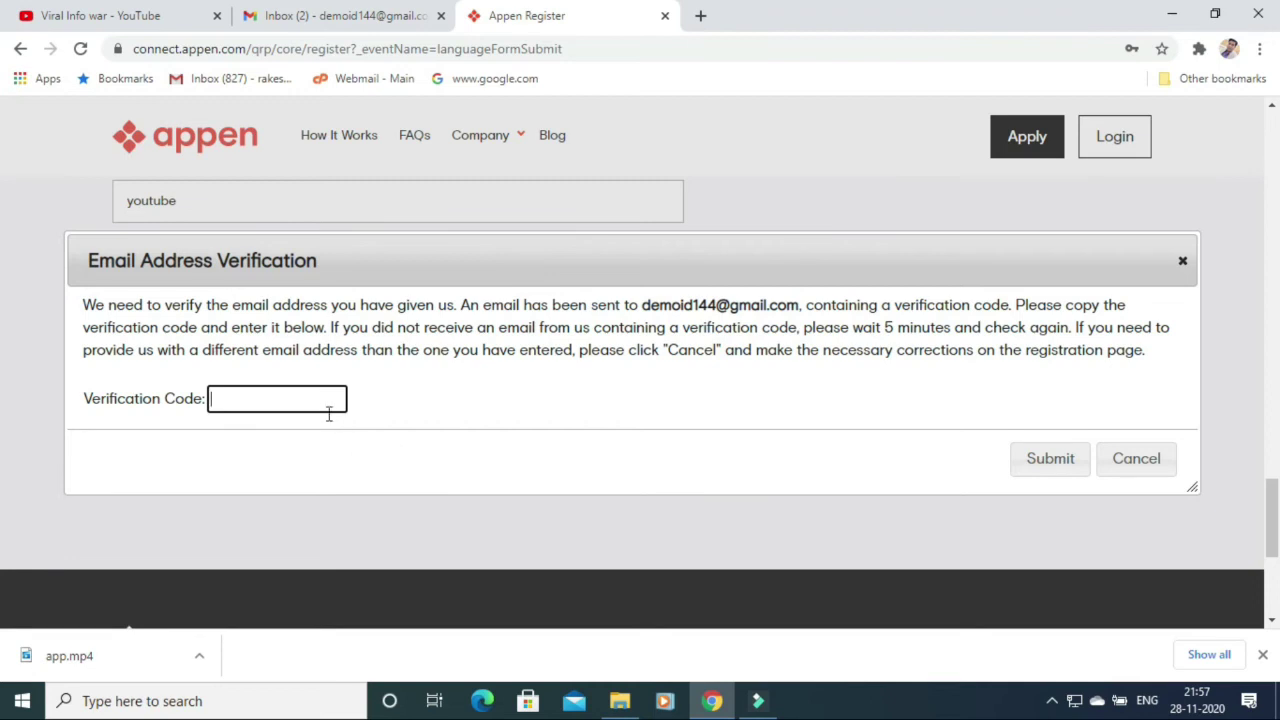
{"action": "left_click", "coordinate": [369, 24]}
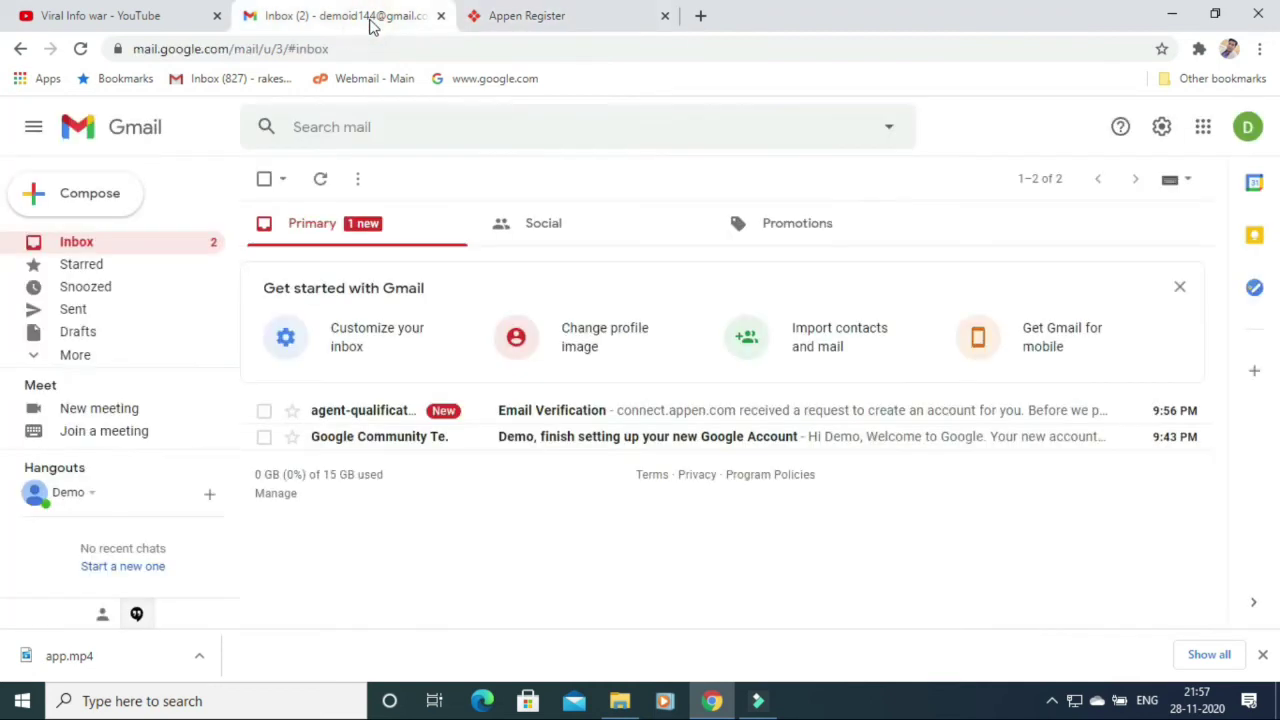
Open Appen's Email Verification message in Gmail.
{"action": "left_click", "coordinate": [534, 418]}
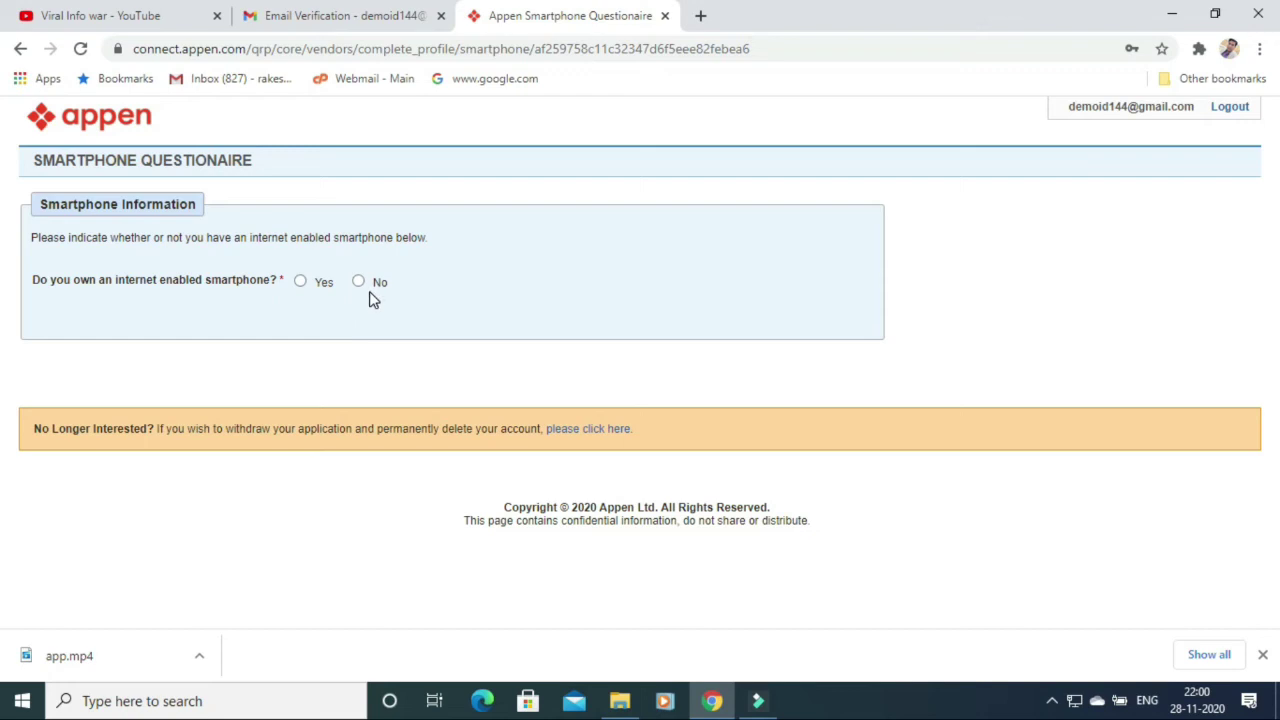
Answer Yes to owning an internet-enabled smartphone.
{"action": "left_click", "coordinate": [310, 293]}
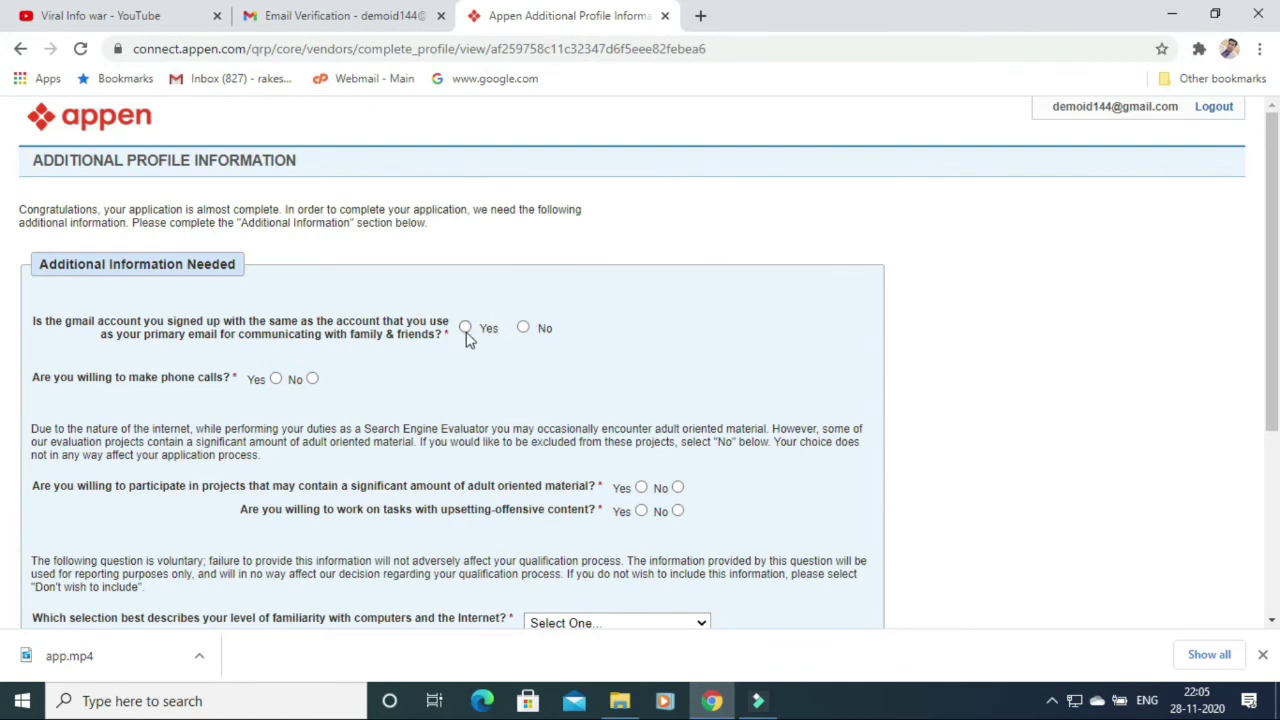
Answer Yes to the gmail, phone-call, adult-material and upsetting-content questions.
{"action": "left_click", "coordinate": [466, 328]}
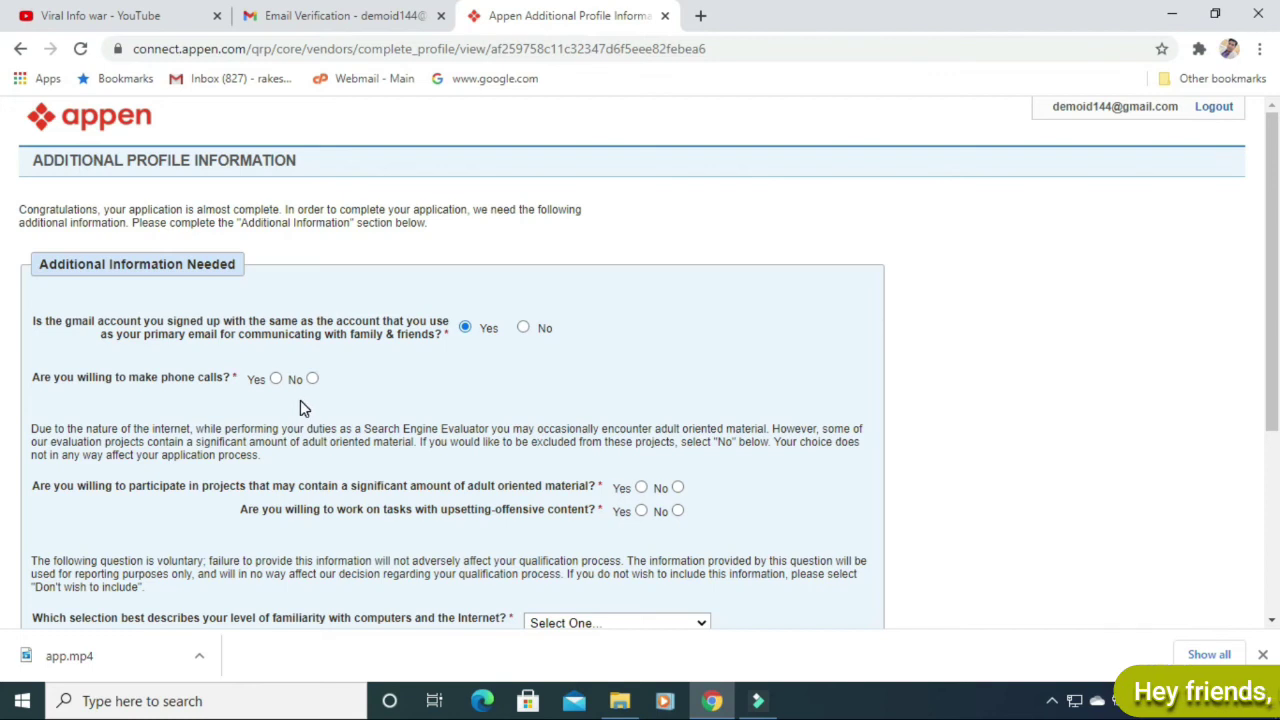
{"action": "left_click", "coordinate": [276, 378]}
{"action": "left_click", "coordinate": [641, 487]}
{"action": "left_click", "coordinate": [641, 511]}
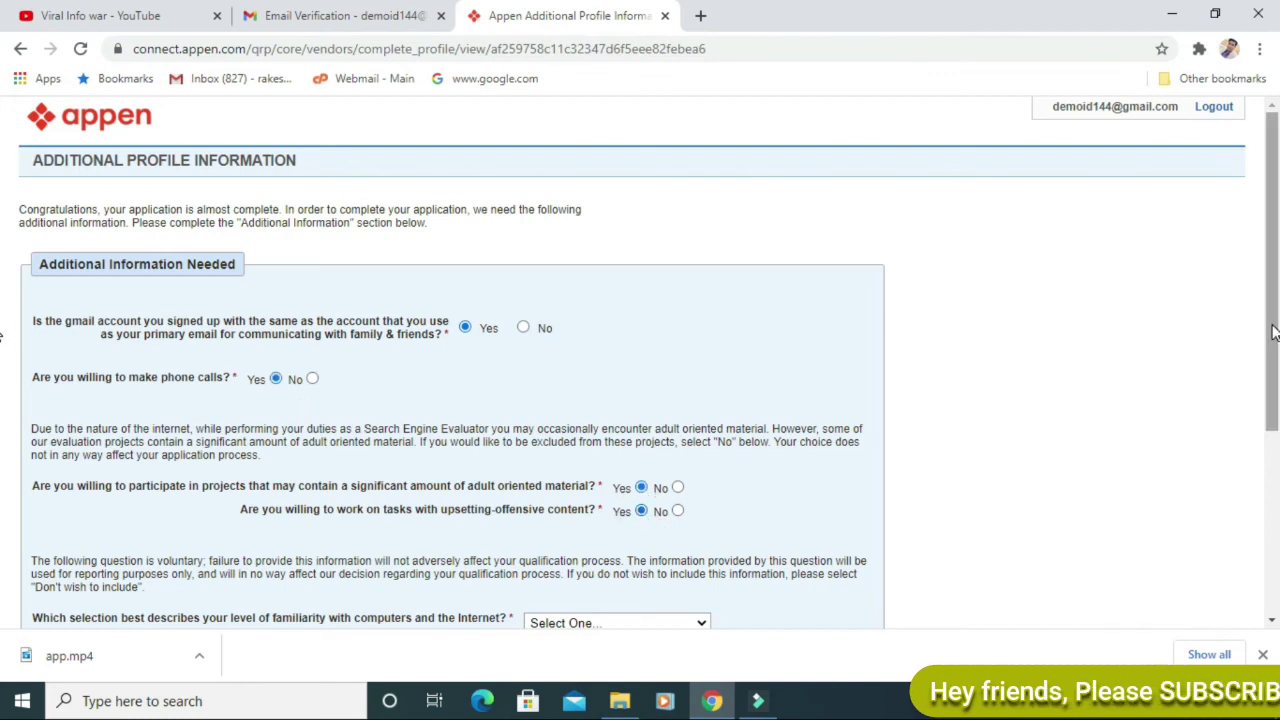
Set computer and Internet familiarity to Advanced and submit the profile information.
{"action": "left_click_drag", "start_coordinate": [1273, 333], "coordinate": [1270, 452]}
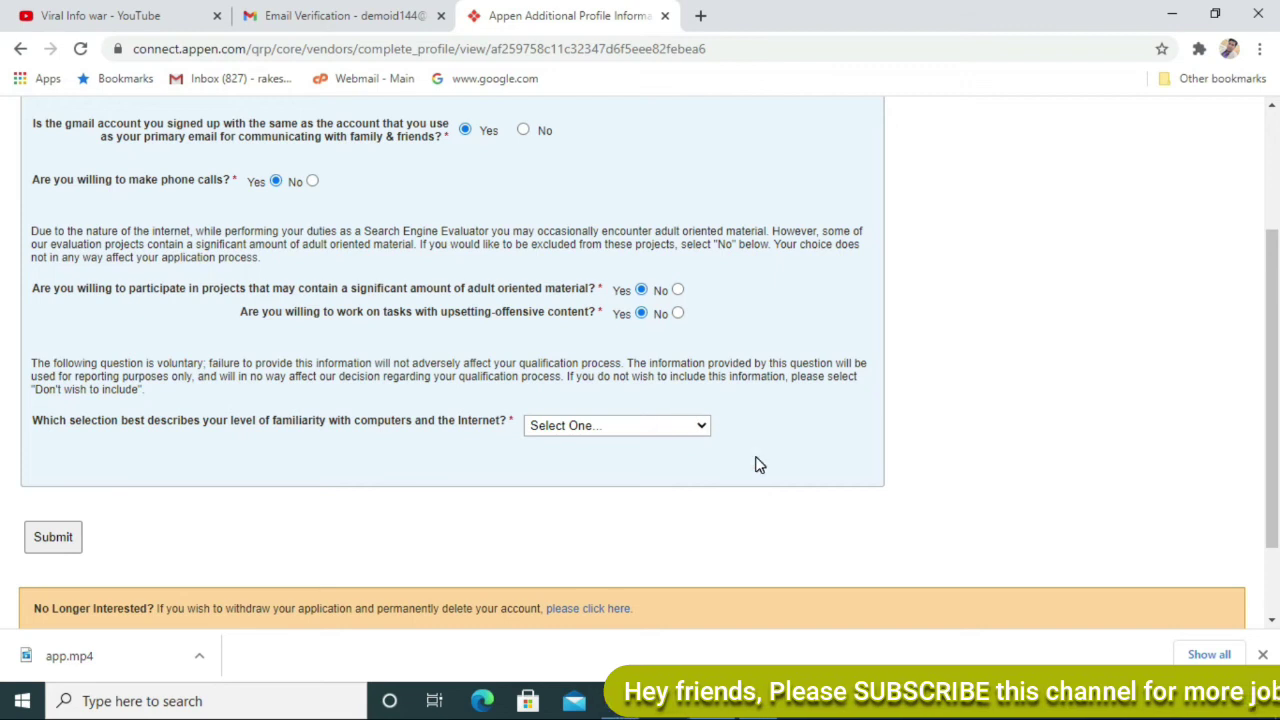
{"action": "left_click", "coordinate": [672, 428]}
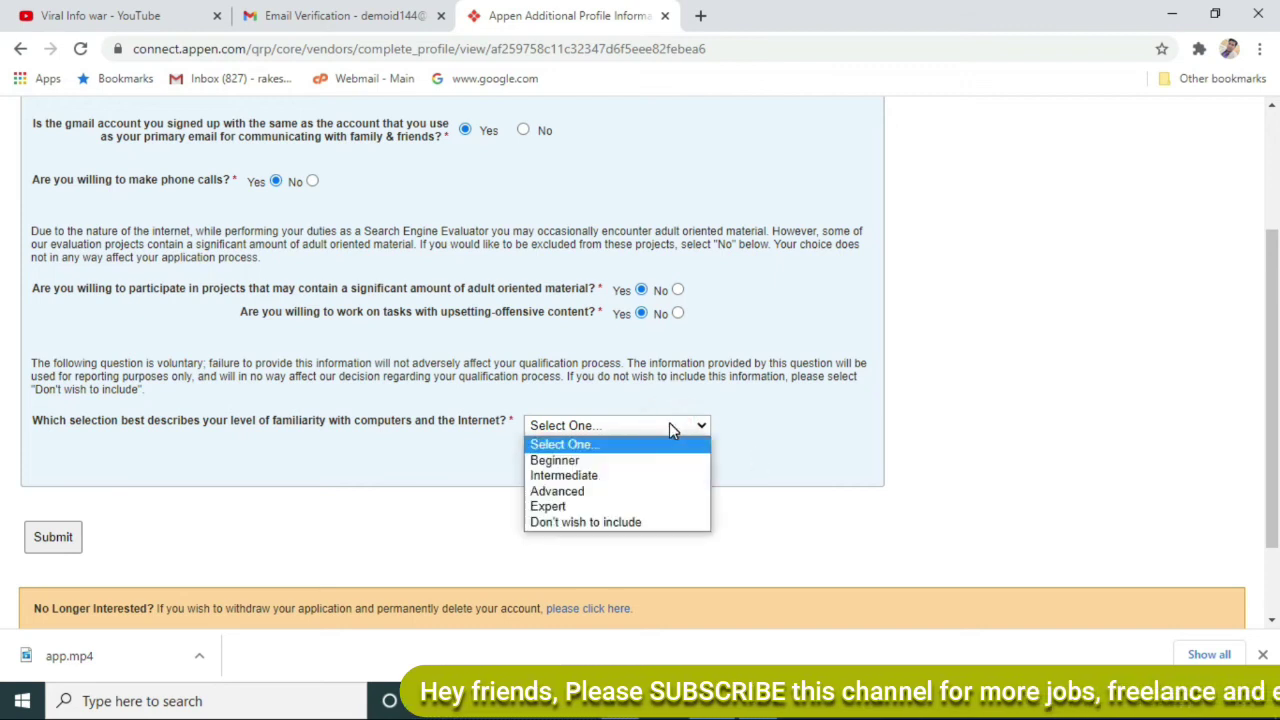
{"action": "left_click", "coordinate": [648, 492]}
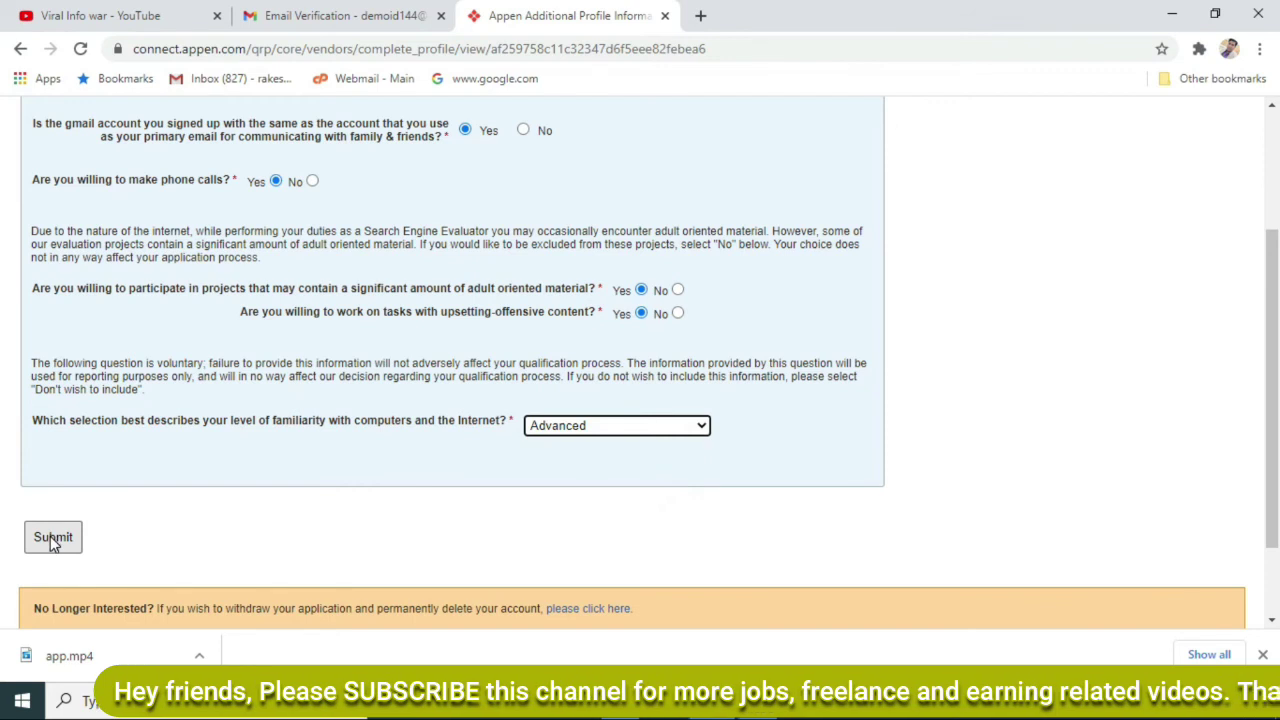
{"action": "left_click", "coordinate": [53, 538]}
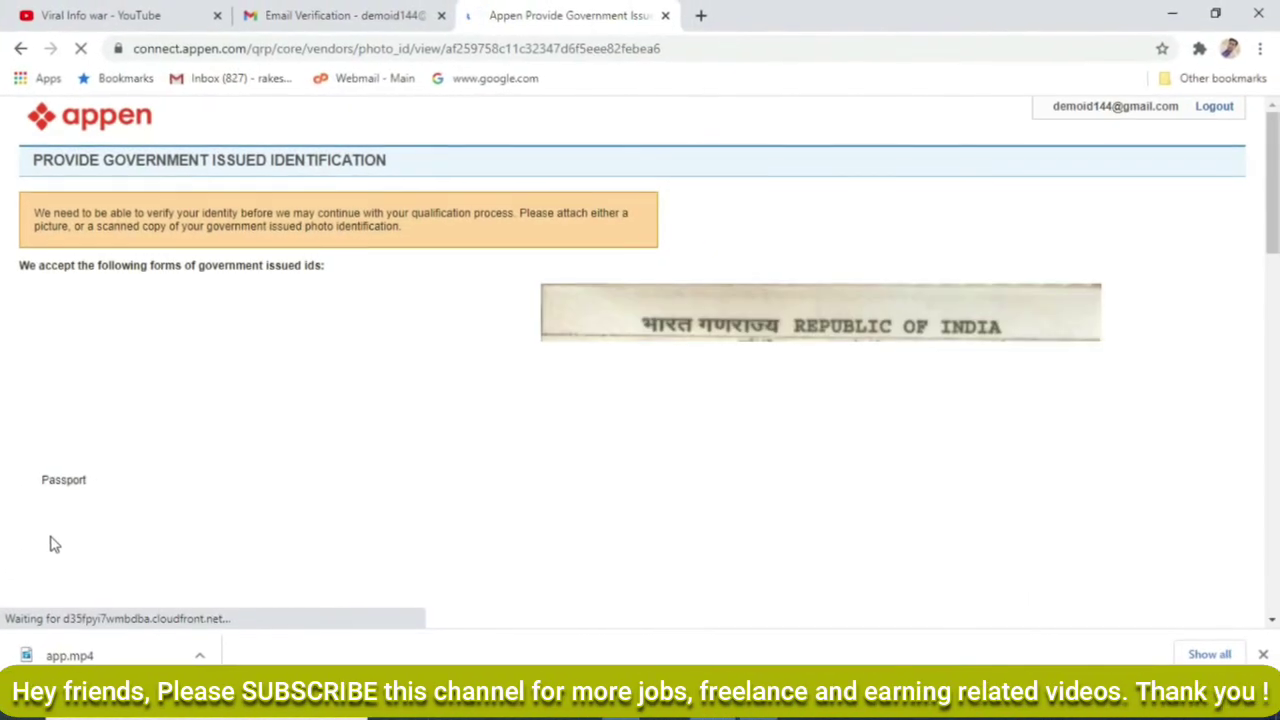
Select PAN Card as the document type, enter the card number, and paste the cardholder's full name.
{"action": "scroll", "coordinate": [60, 480], "scroll_direction": "down", "scroll_amount": 10}
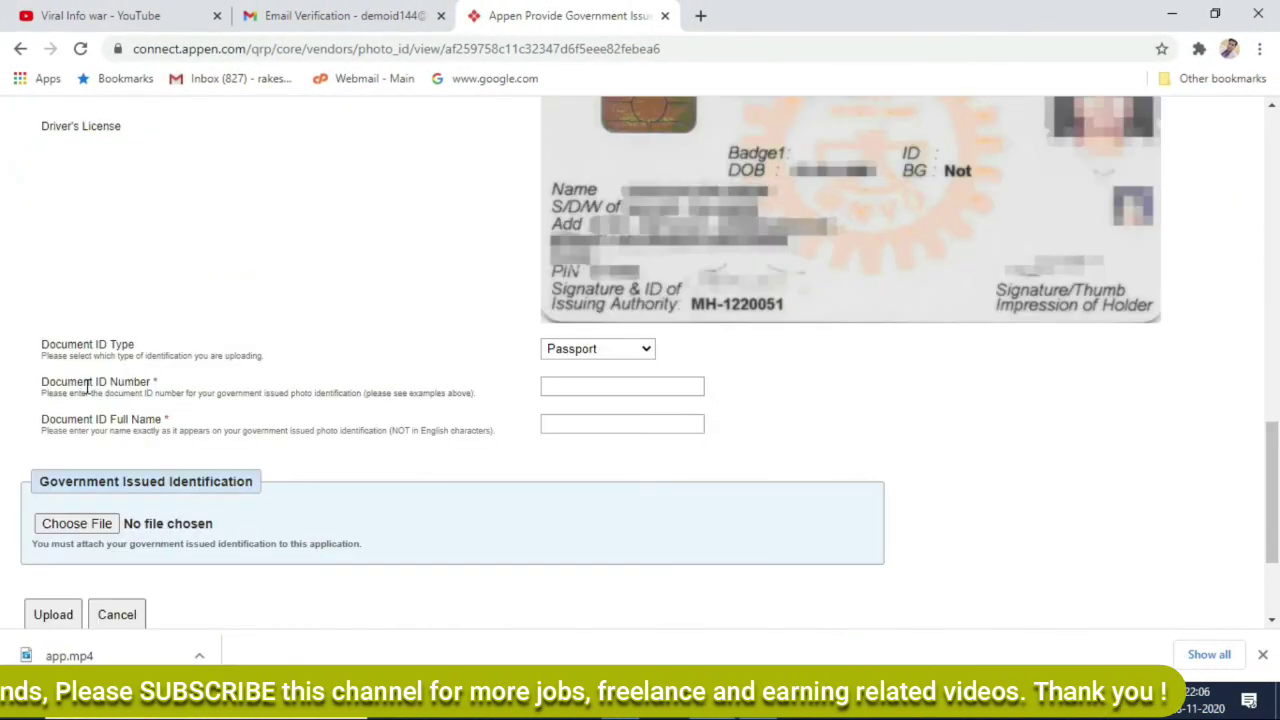
{"action": "left_click", "coordinate": [640, 352]}
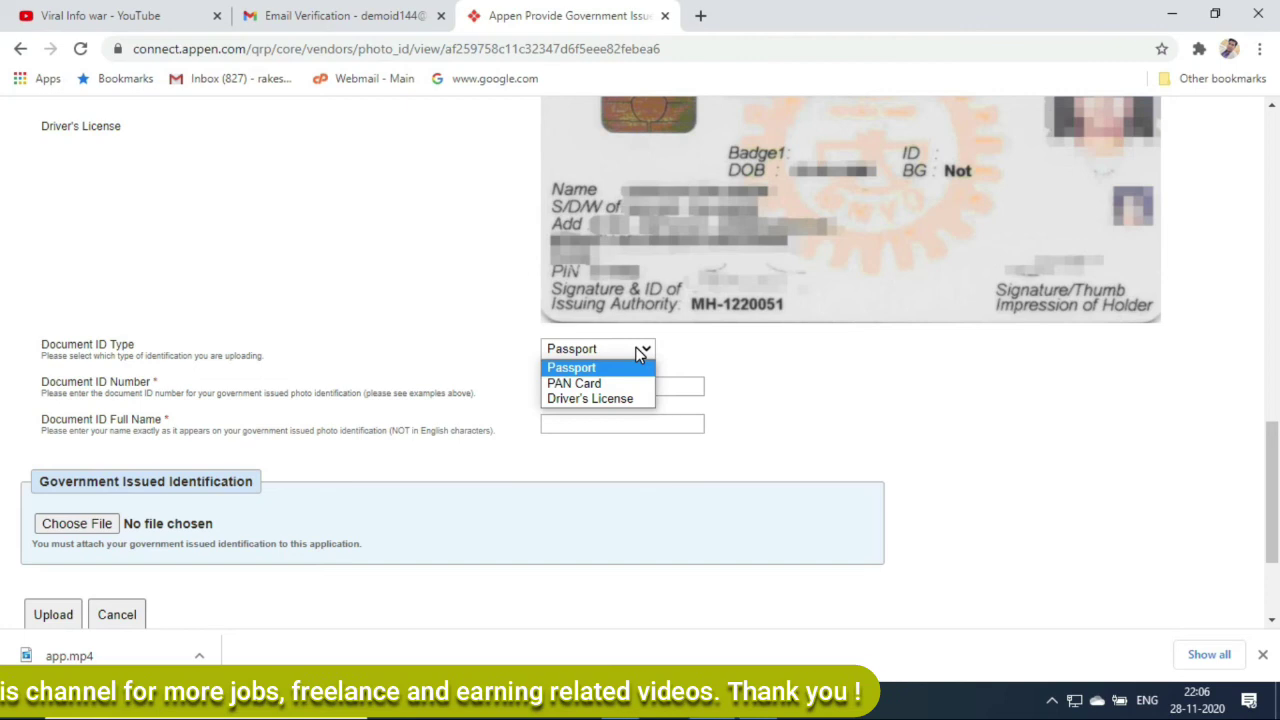
{"action": "left_click", "coordinate": [628, 384]}
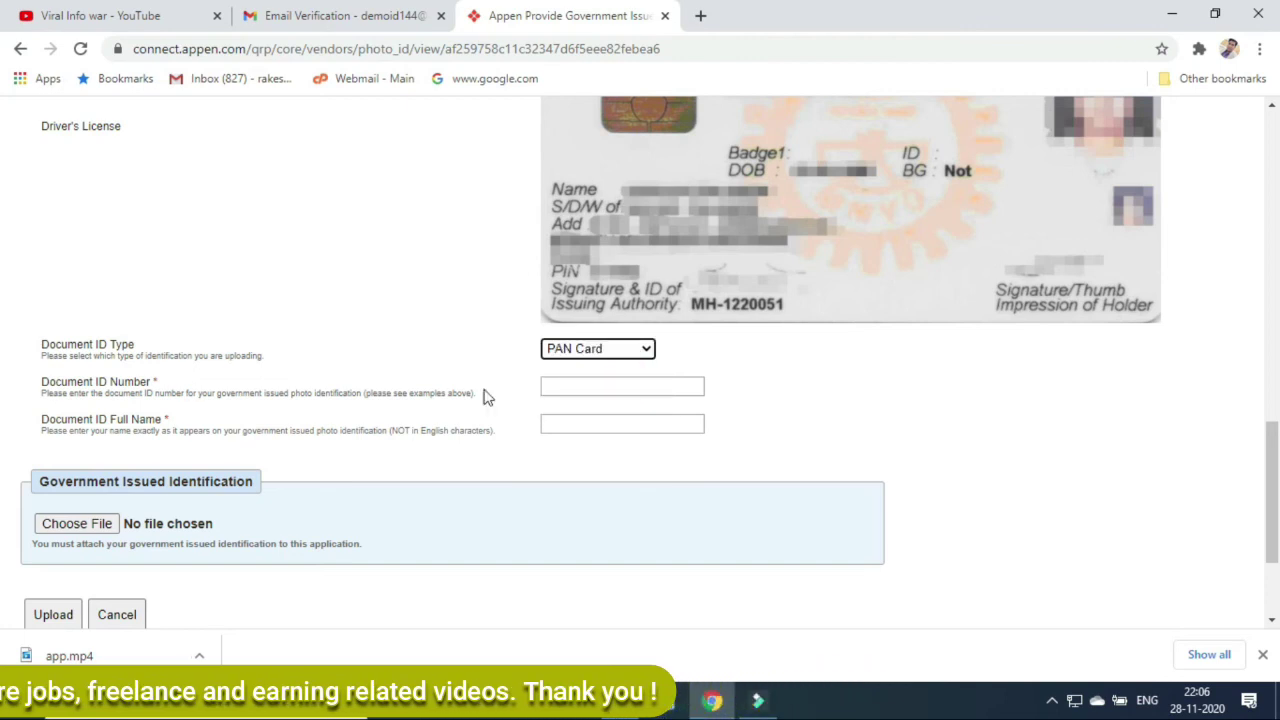
{"action": "left_click", "coordinate": [583, 389]}
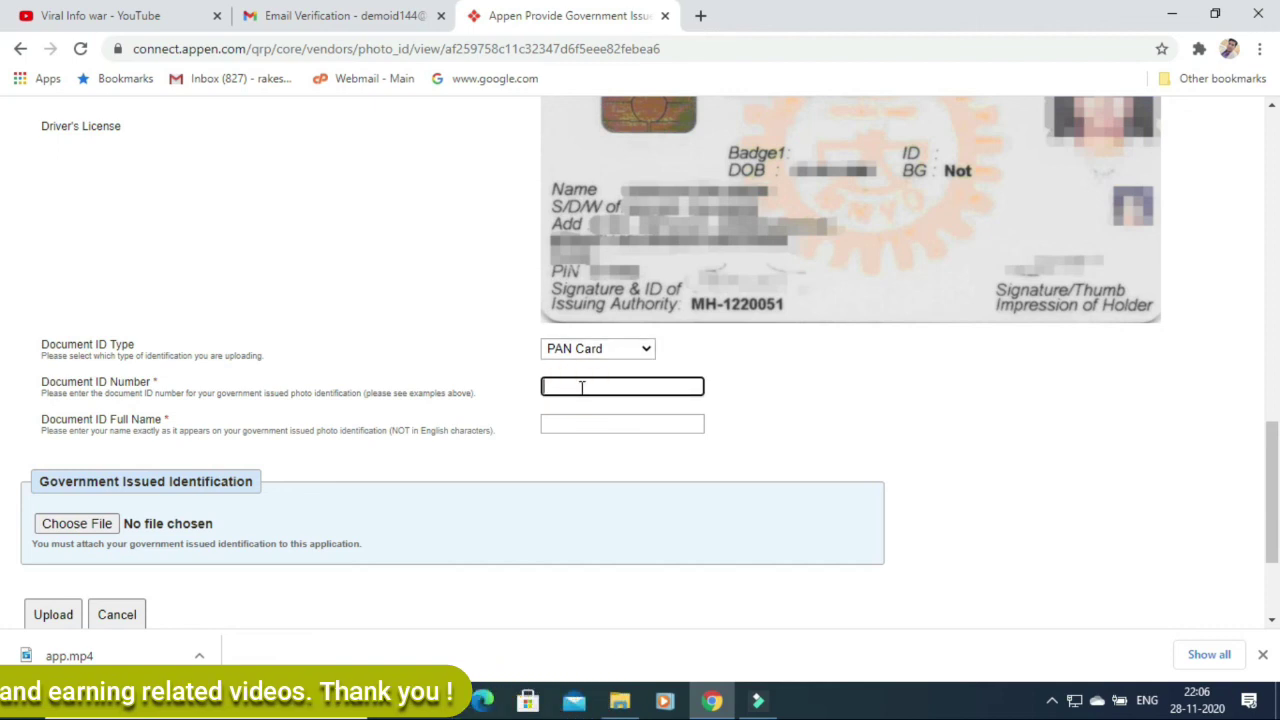
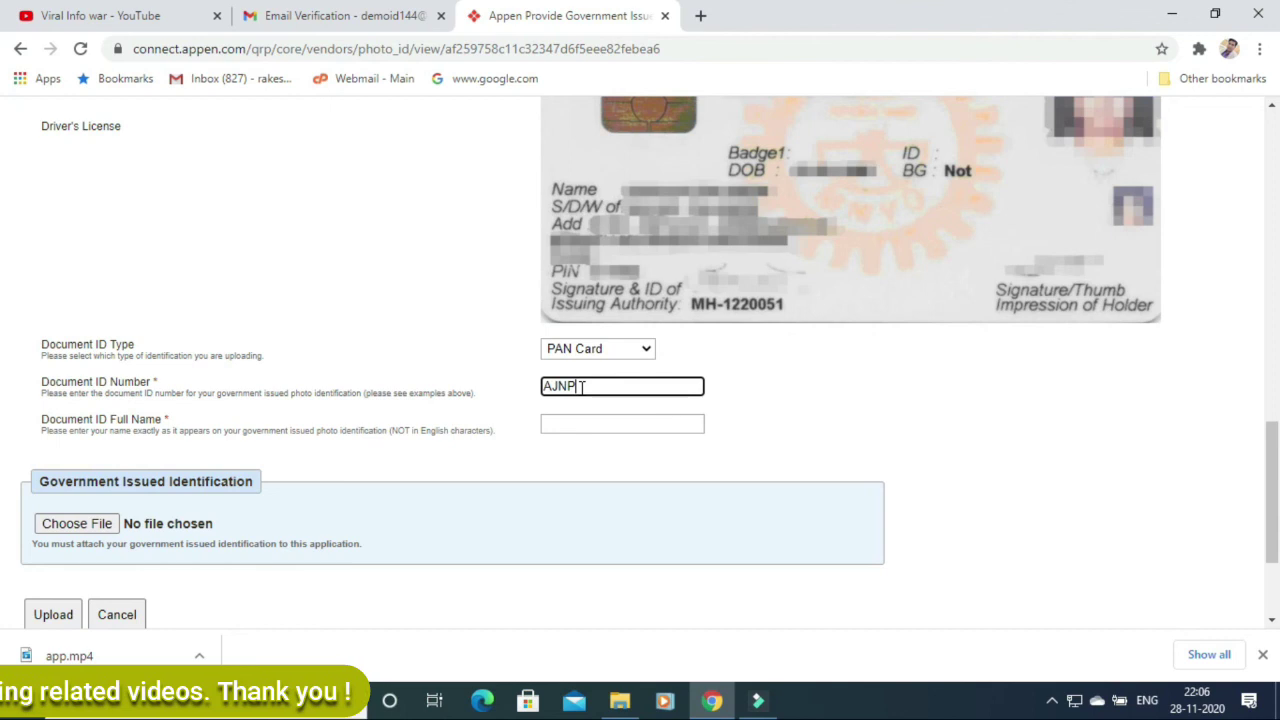
{"action": "left_click", "coordinate": [559, 424]}
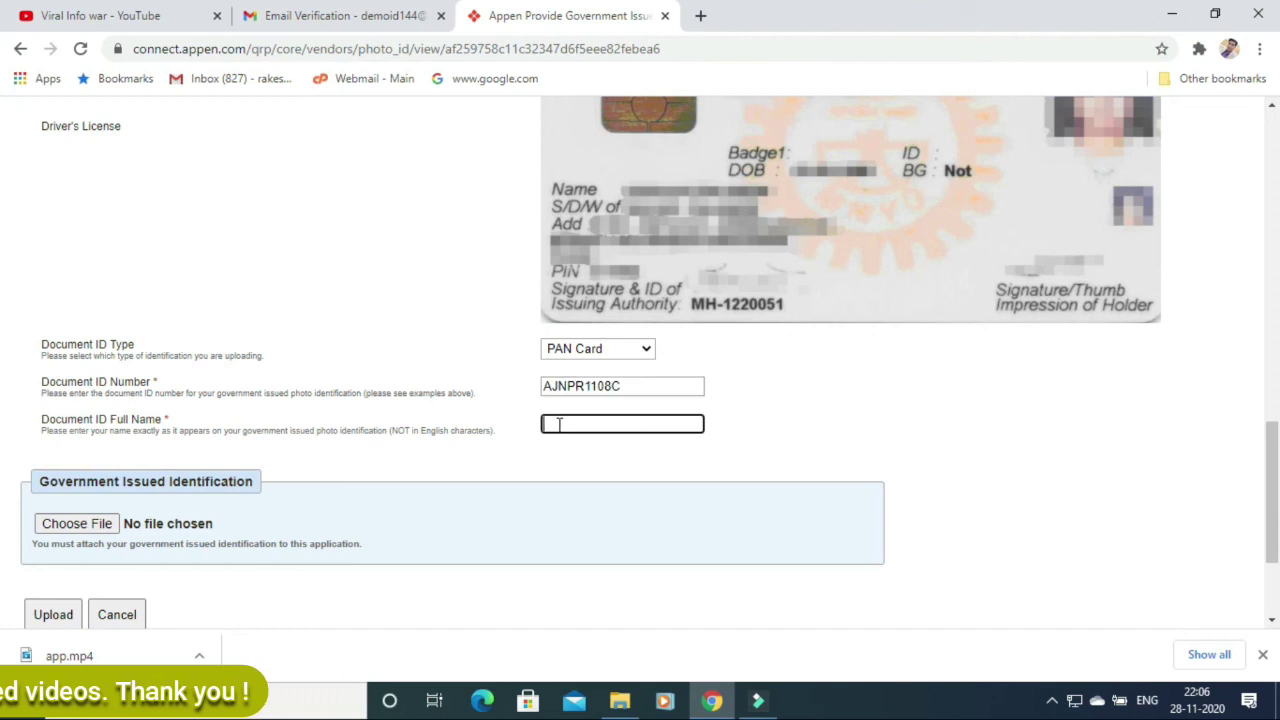
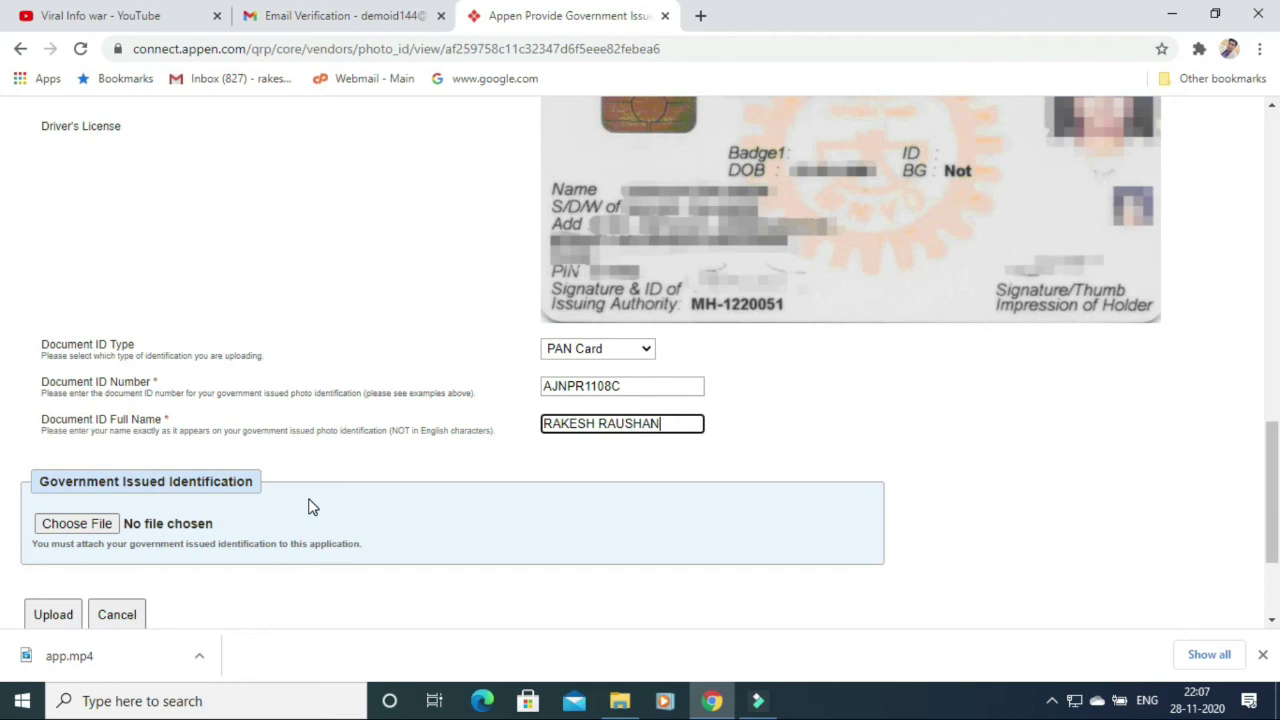
Attach PAN.jpg as the ID image and upload it to complete the application.
{"action": "left_click", "coordinate": [77, 527]}
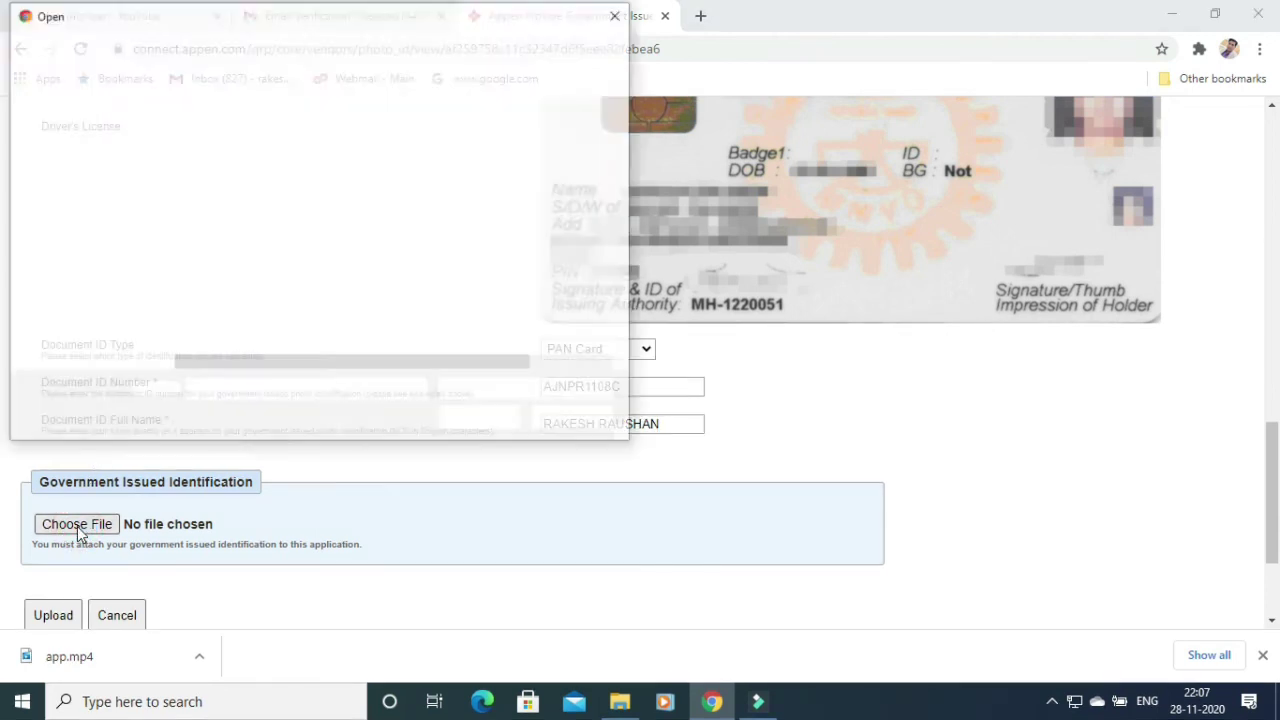
{"action": "left_click", "coordinate": [494, 423]}
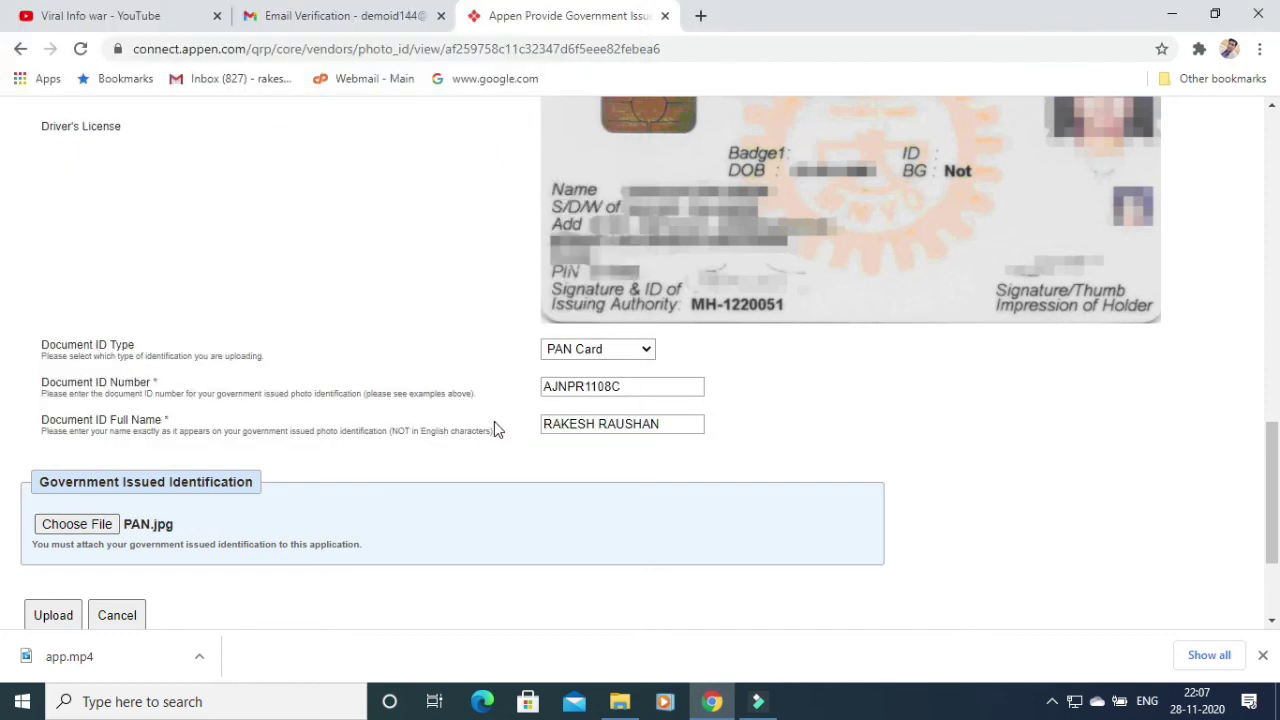
{"action": "left_click", "coordinate": [55, 616]}
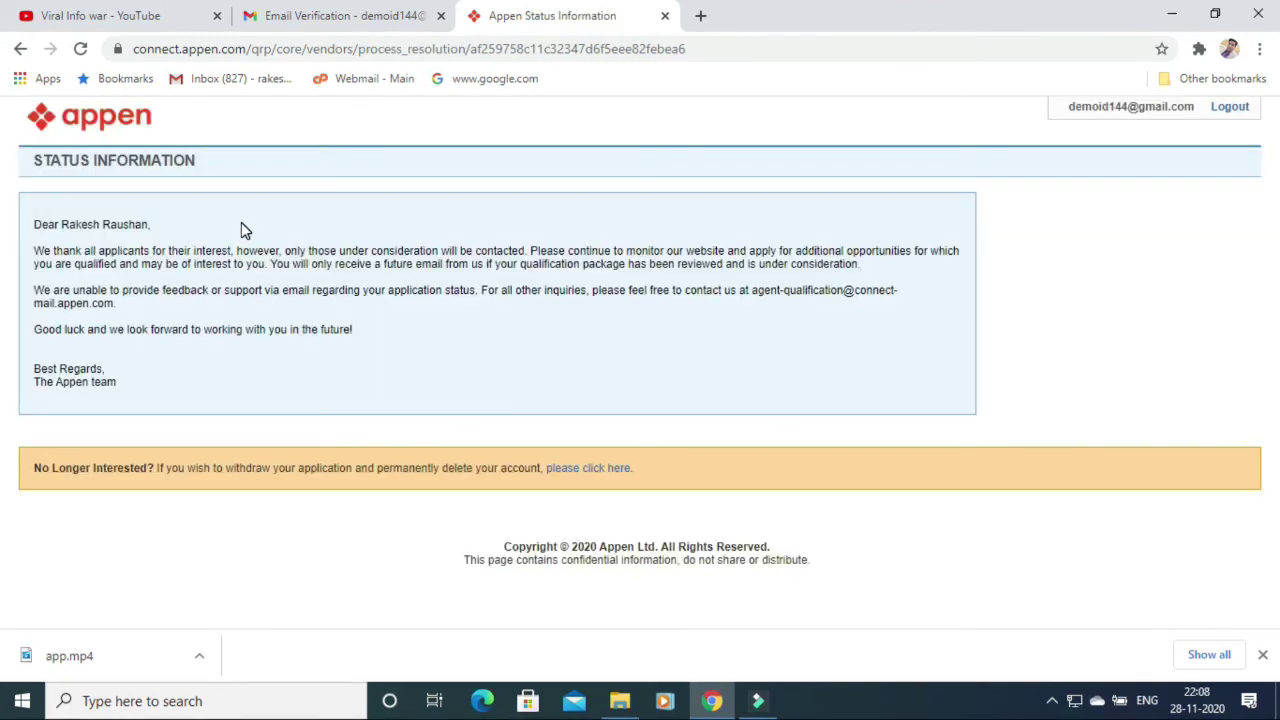